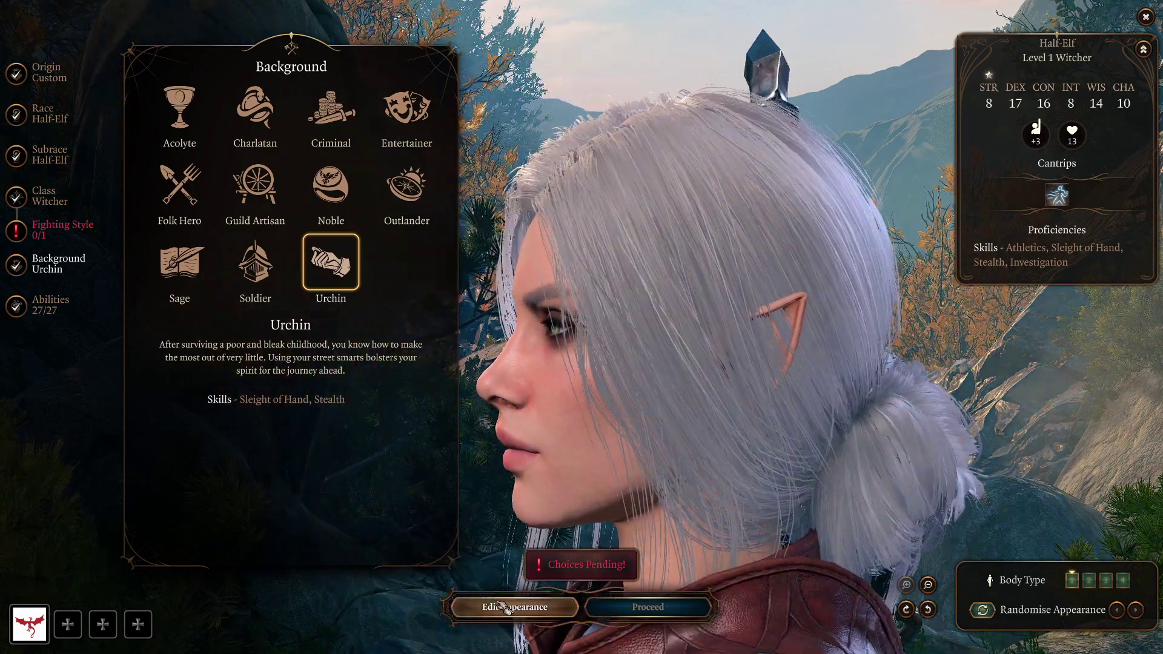
# Step: Preview the Demon Hunter class on the character and view the outfit and weapon from the side
pyautogui.moveTo(624, 584); pyautogui.dragTo(503, 365)
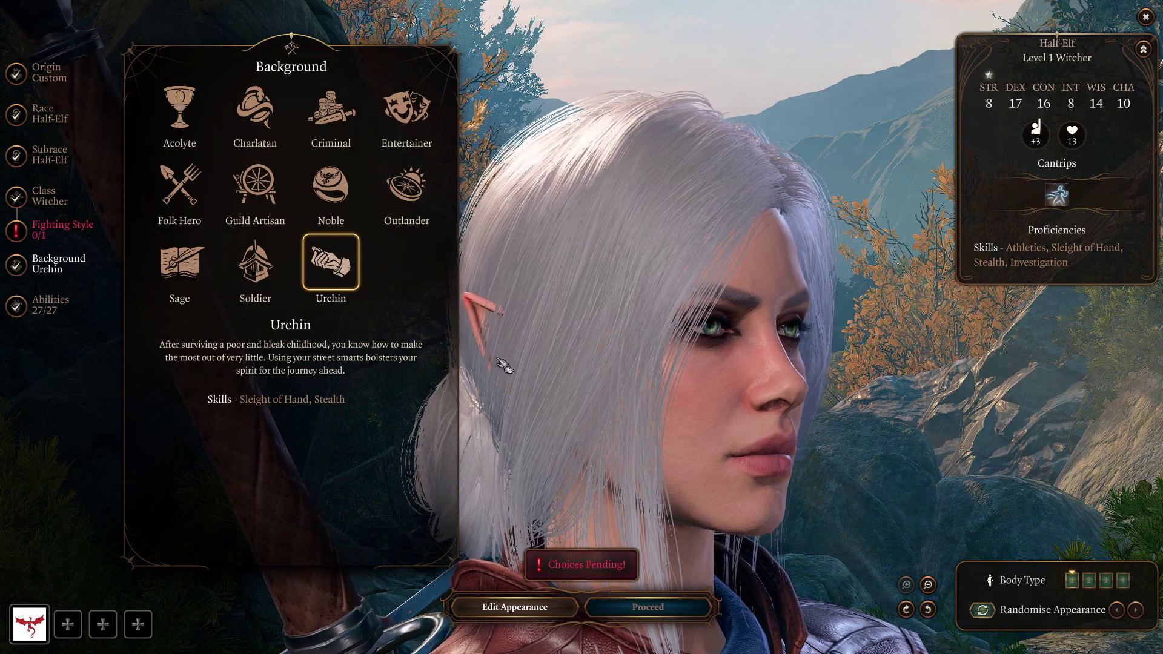
pyautogui.click(53, 197)
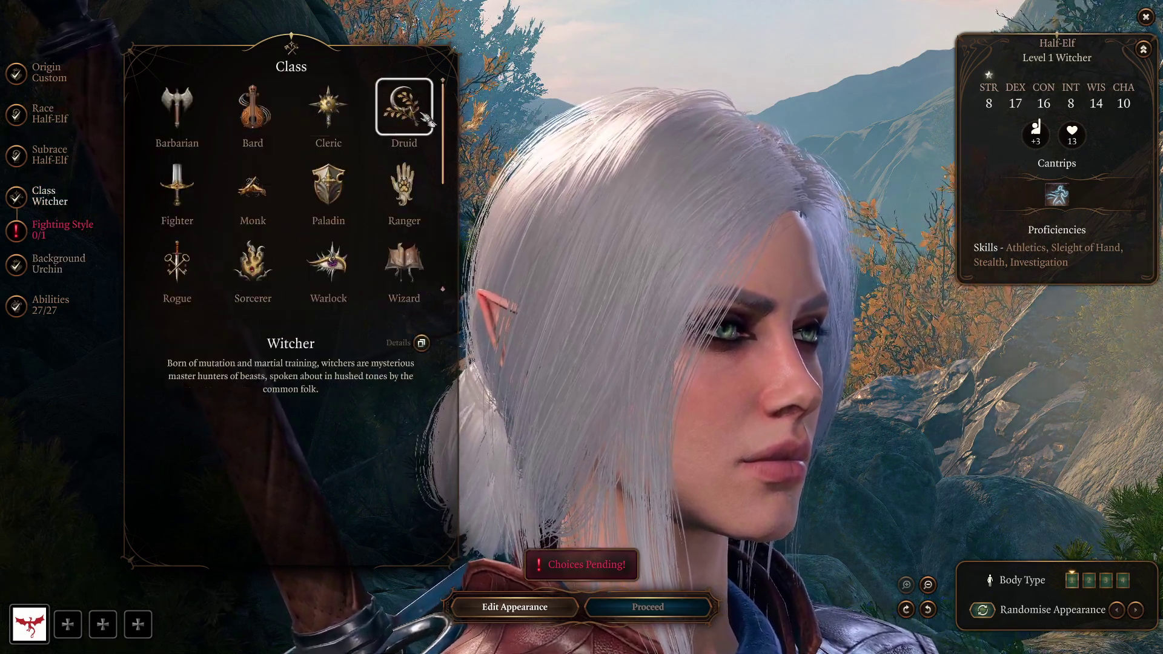
pyautogui.moveTo(448, 115); pyautogui.dragTo(456, 223)
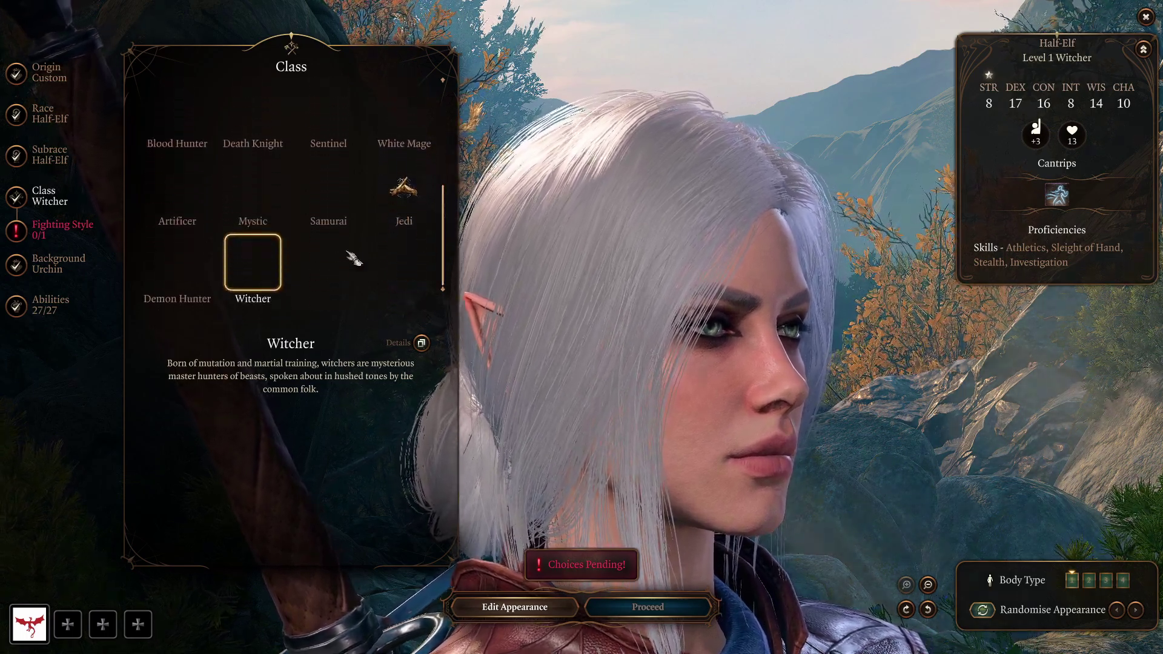
pyautogui.click(192, 277)
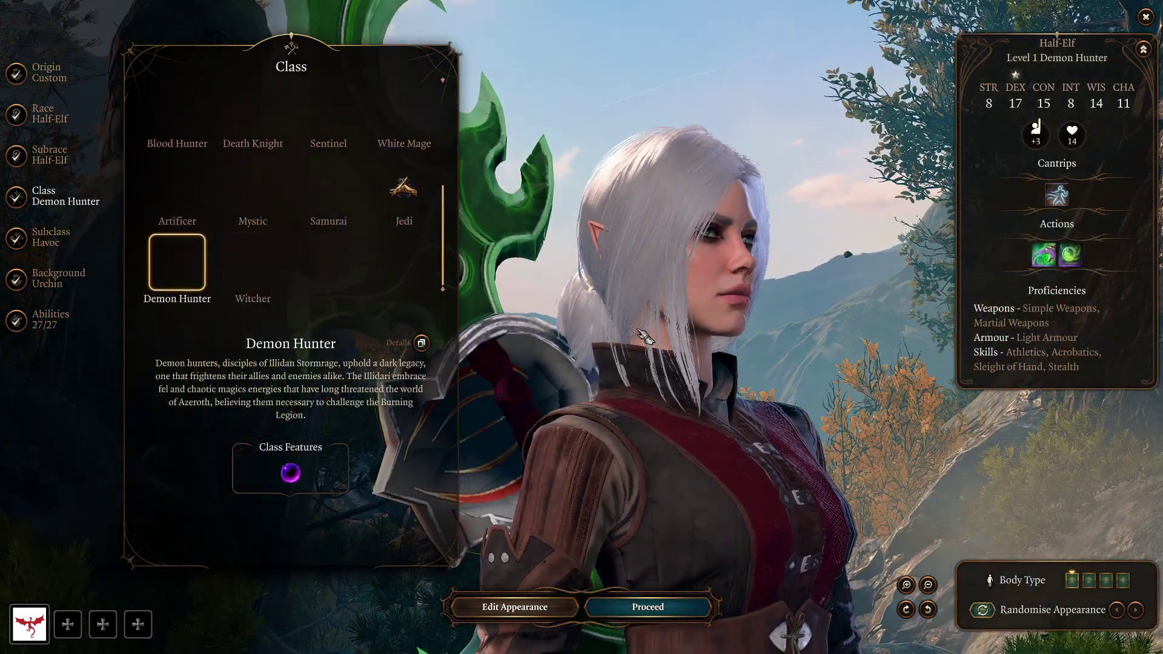
pyautogui.moveTo(877, 338); pyautogui.dragTo(393, 446)
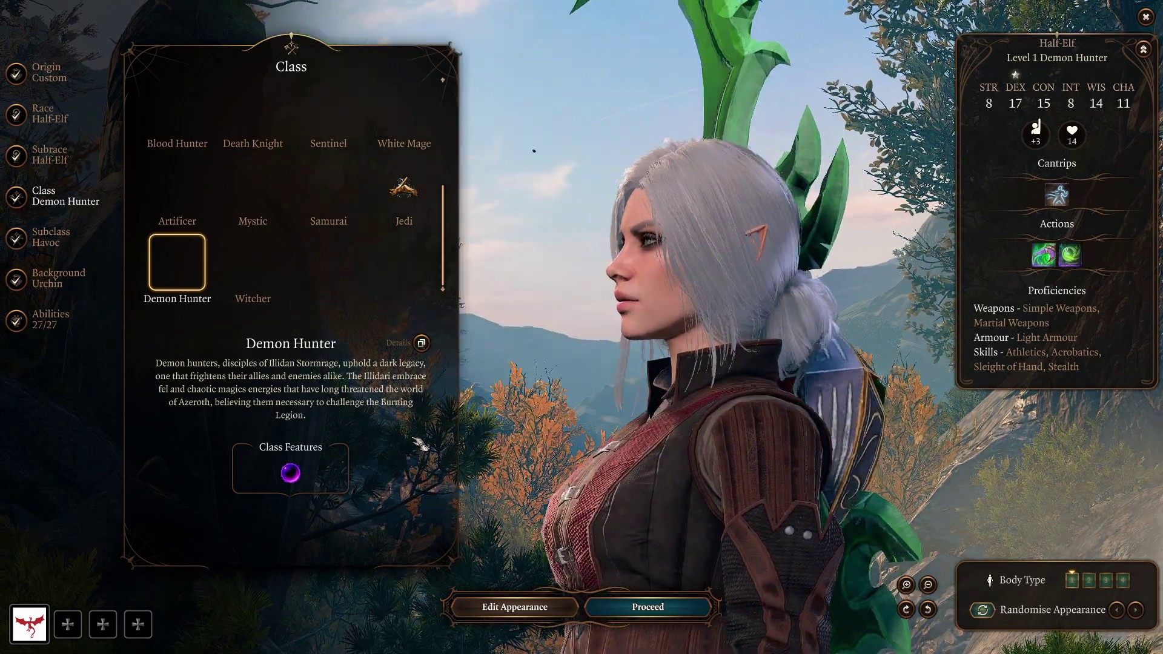
# Step: Preview the Jedi class and the Samurai class, reading the Samurai's actions and cantrips
pyautogui.click(404, 193)
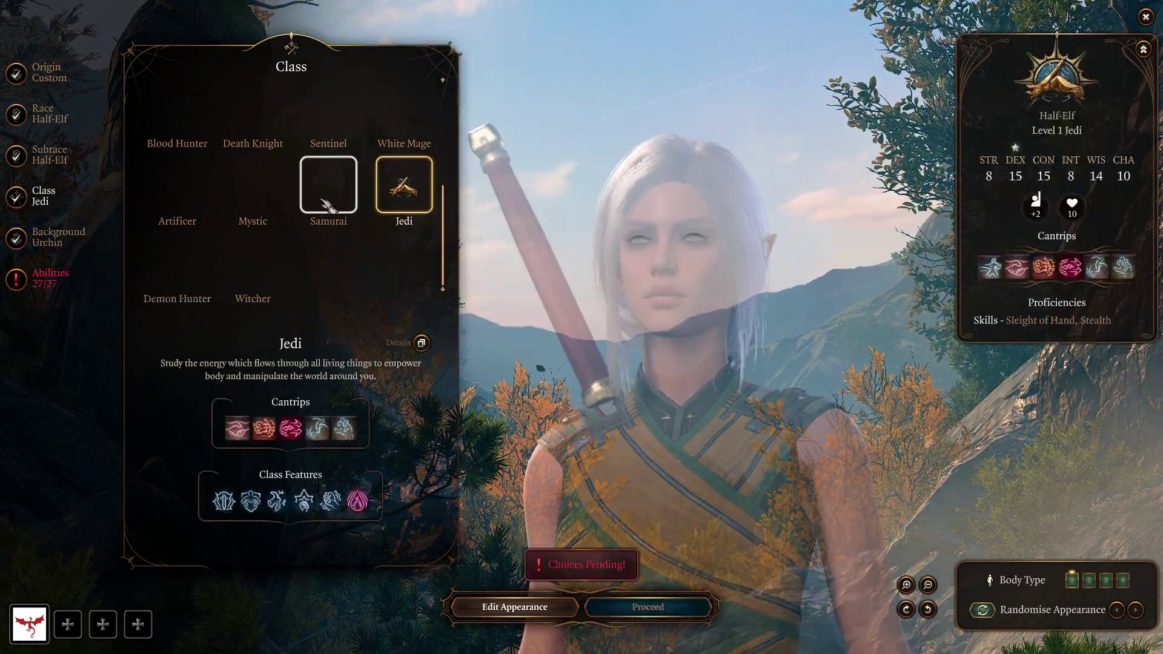
pyautogui.click(326, 205)
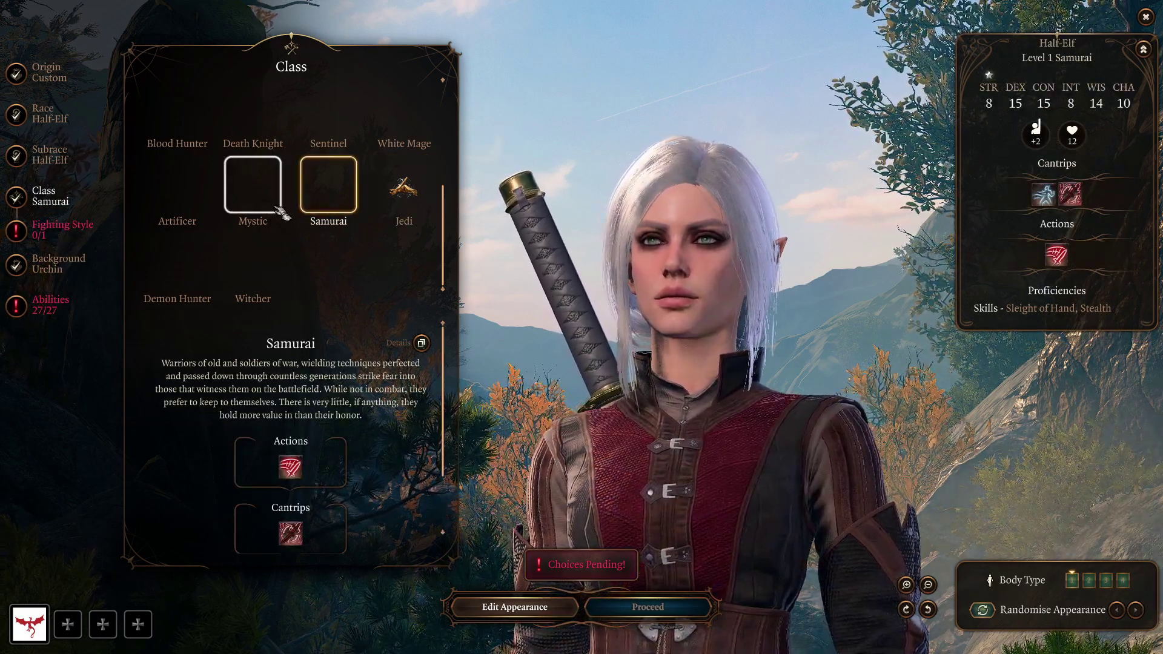
pyautogui.scroll(-2, 333, 485)
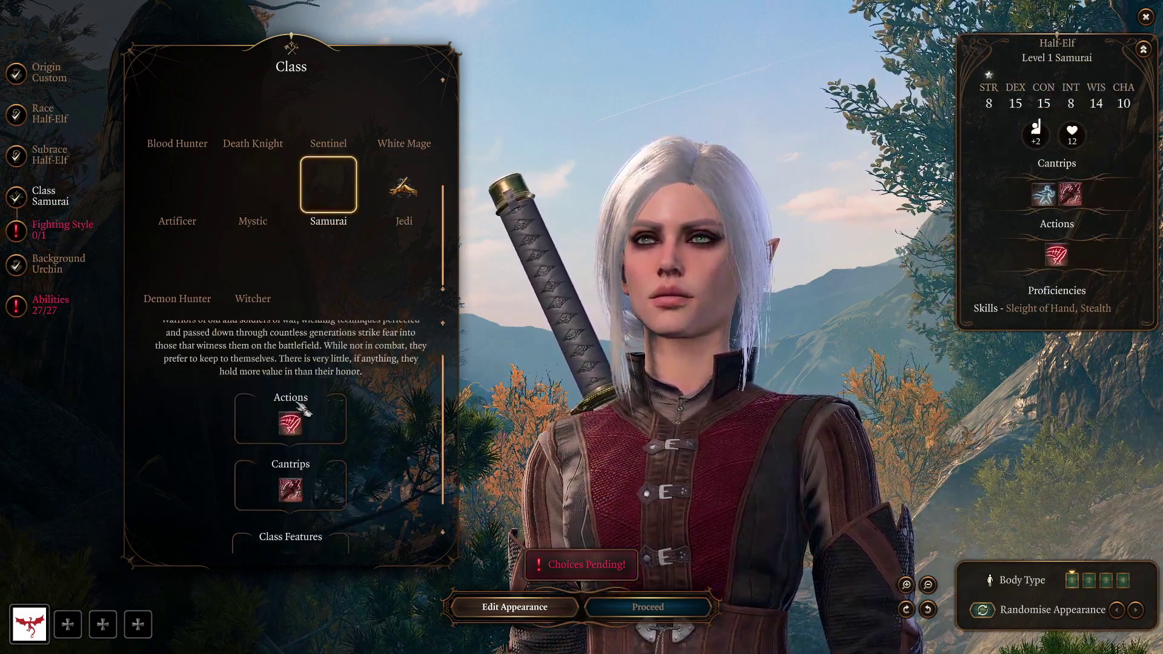
pyautogui.moveTo(294, 431)
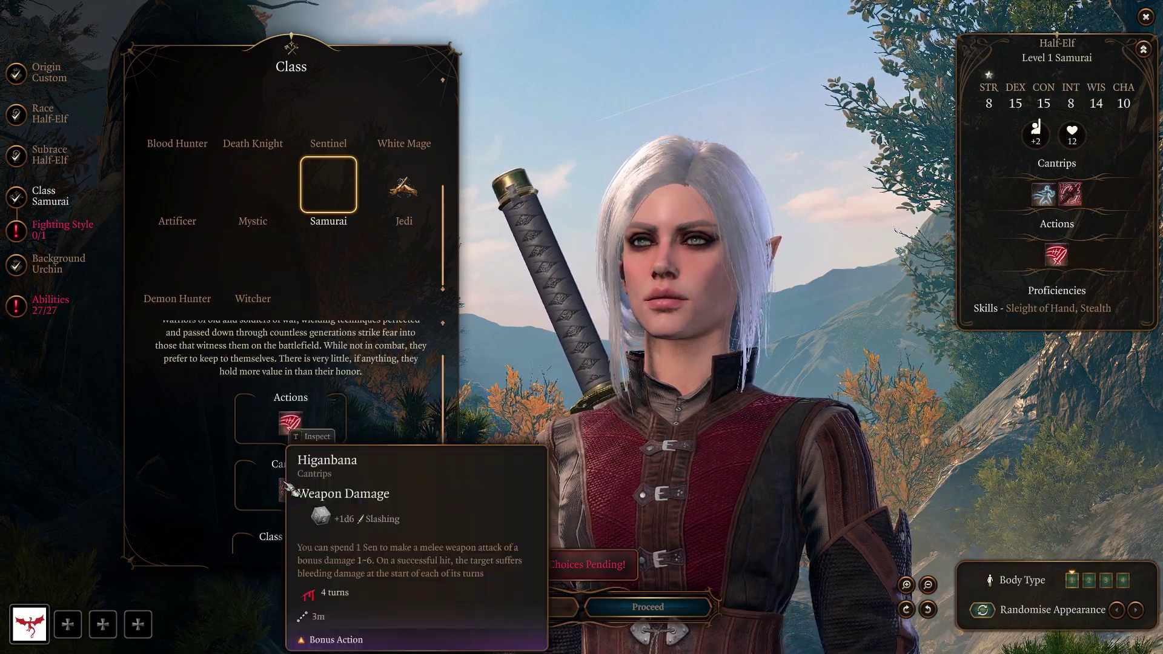
pyautogui.scroll(-2, 291, 503)
pyautogui.scroll(1, 239, 340)
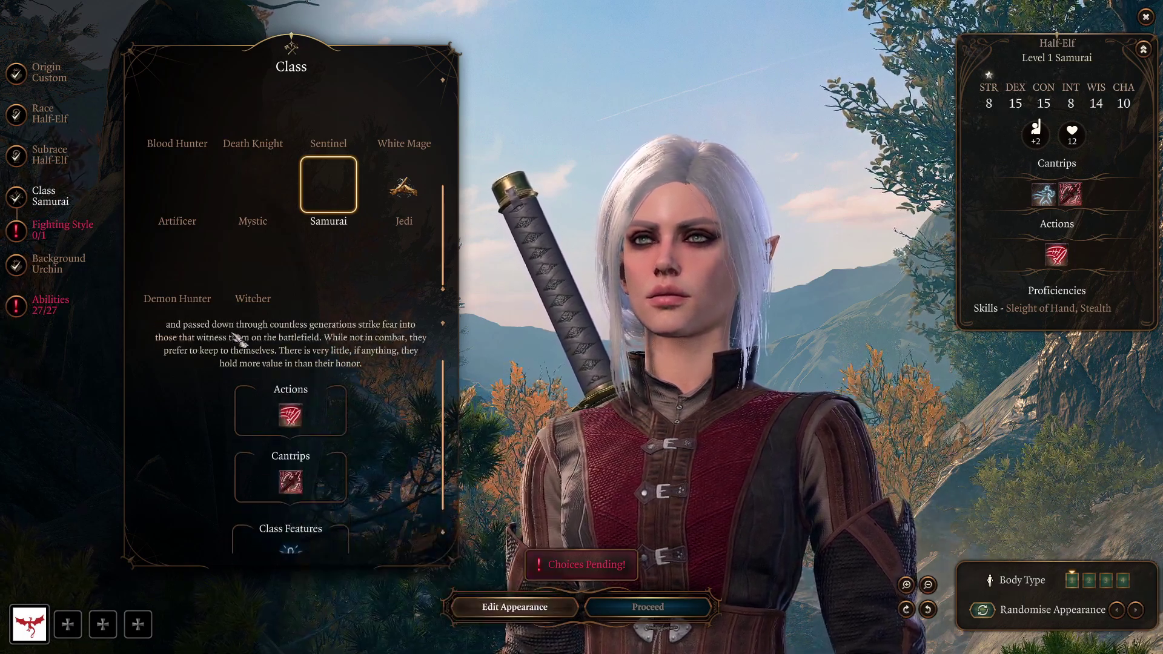
# Step: Preview the Mystic class from another angle, followed by the Artificer class
pyautogui.click(230, 191)
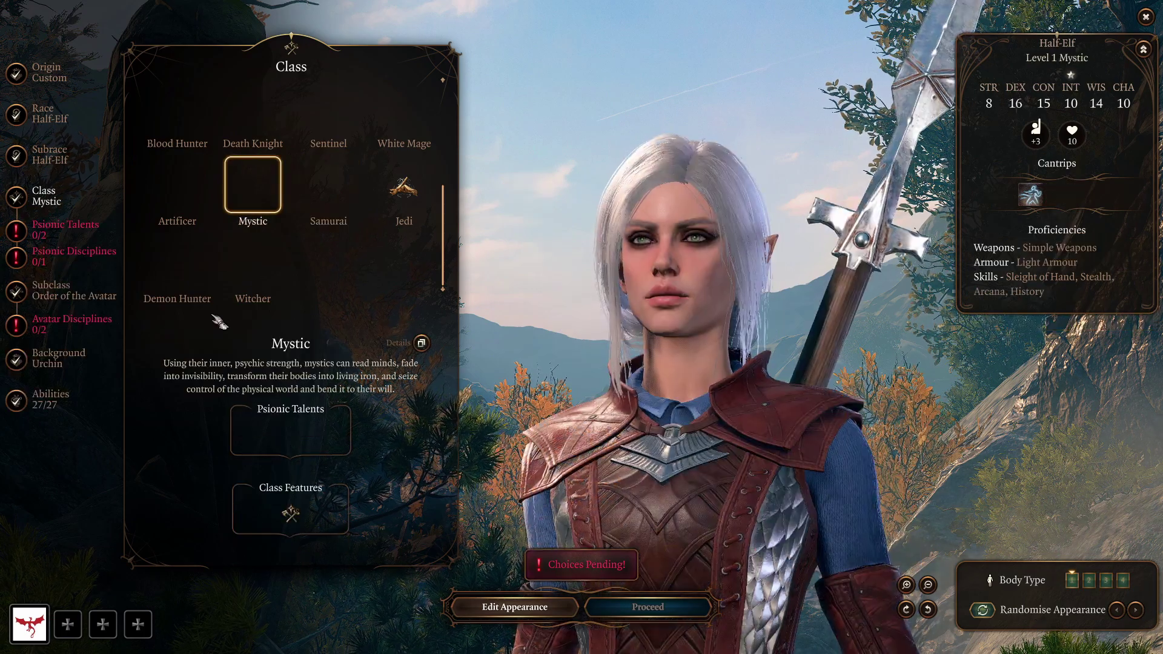
pyautogui.moveTo(825, 355); pyautogui.dragTo(462, 479)
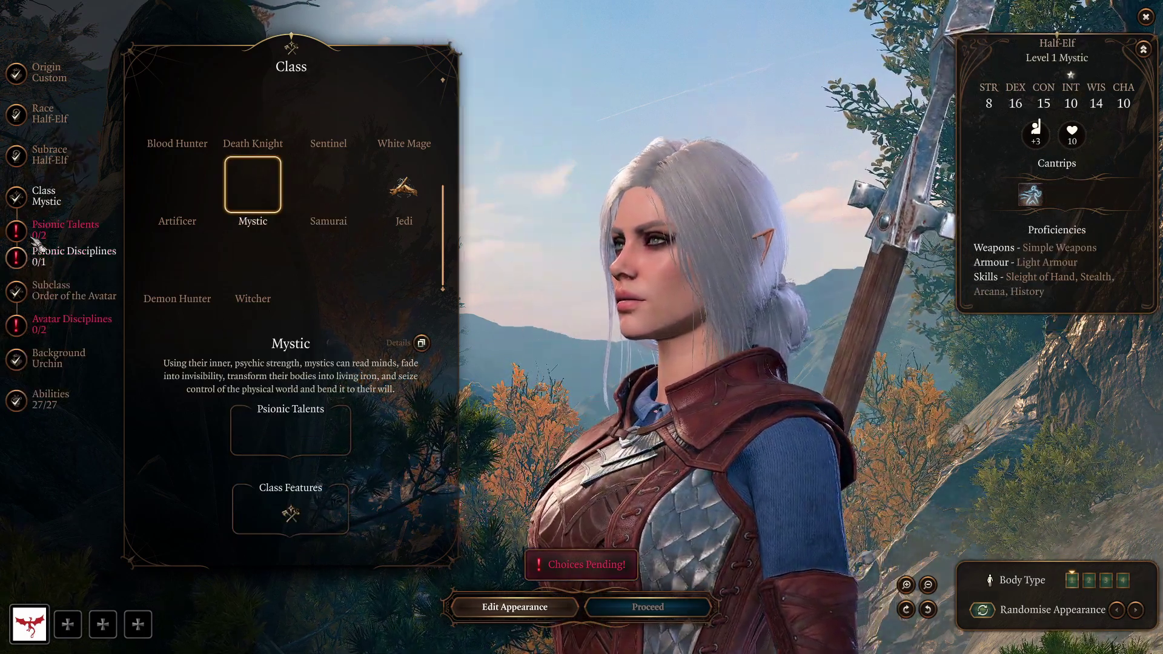
pyautogui.click(169, 194)
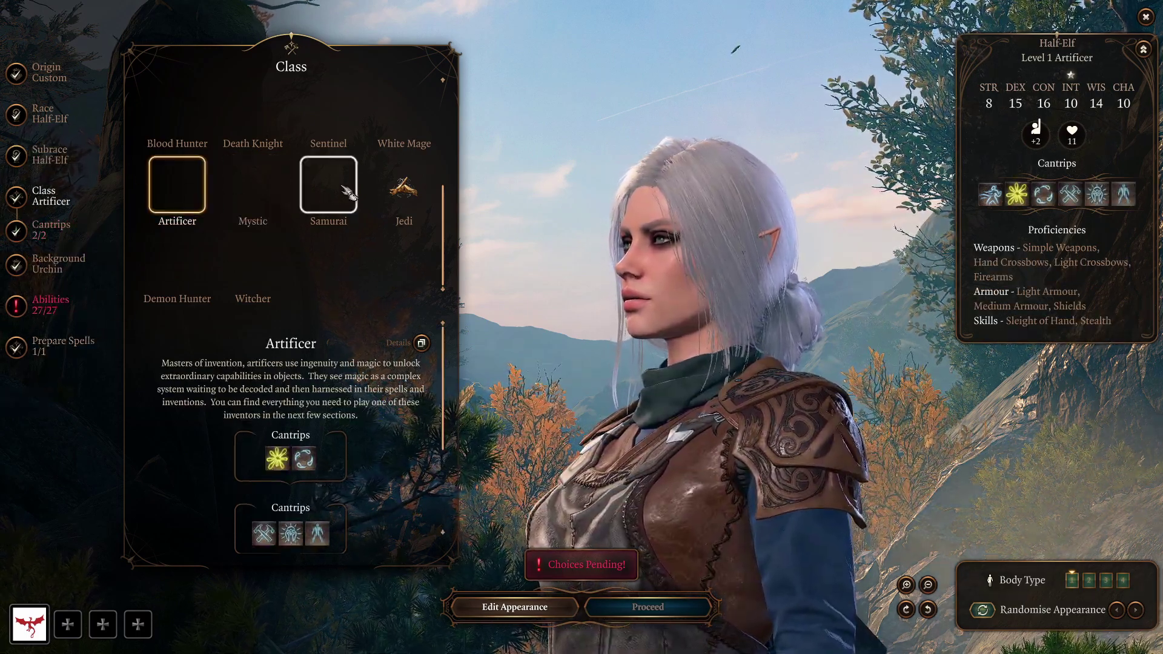
# Step: Preview the White Mage class and the Sentinel class, showing the Sentinel at full body length
pyautogui.click(390, 147)
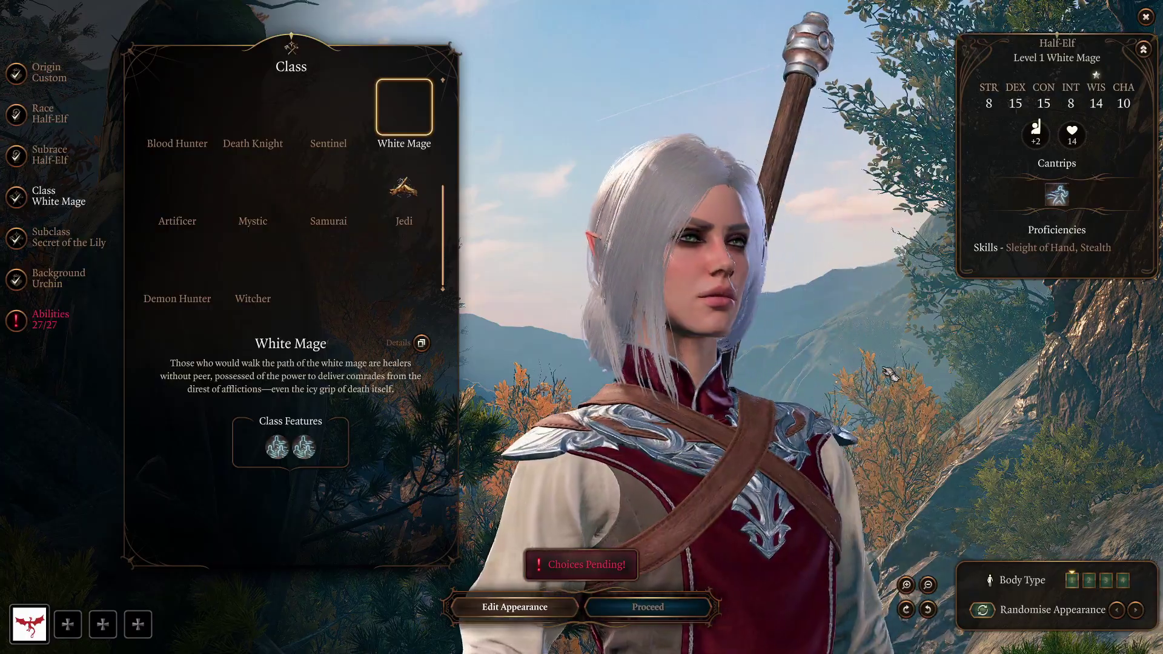
pyautogui.click(330, 137)
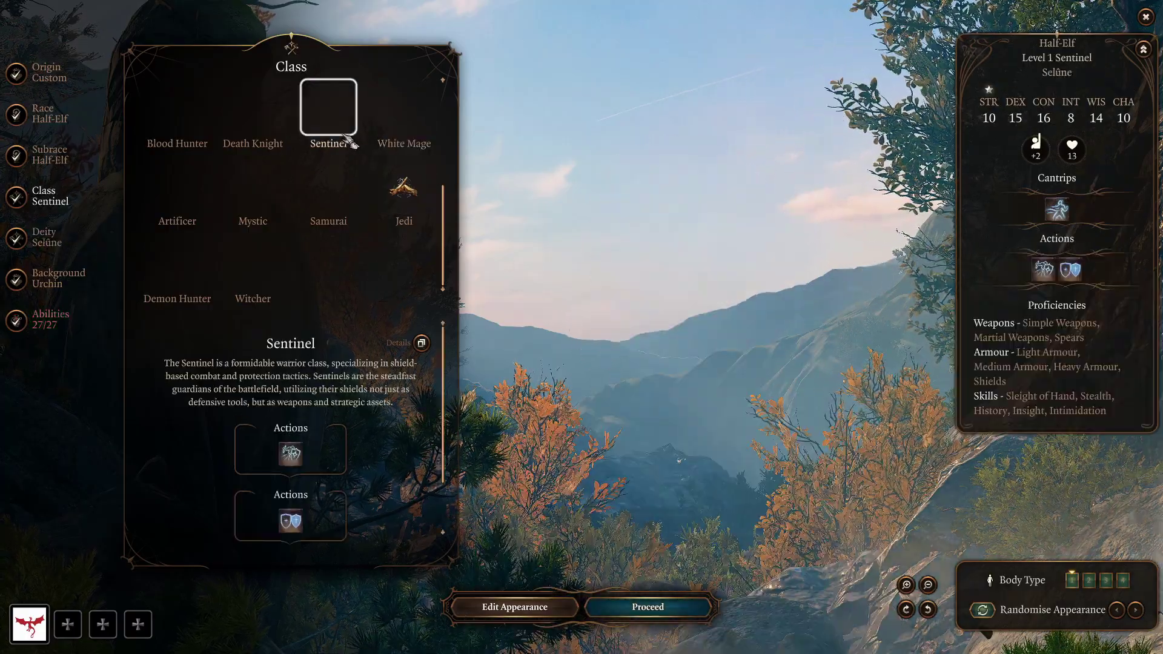
pyautogui.scroll(-5, 737, 454)
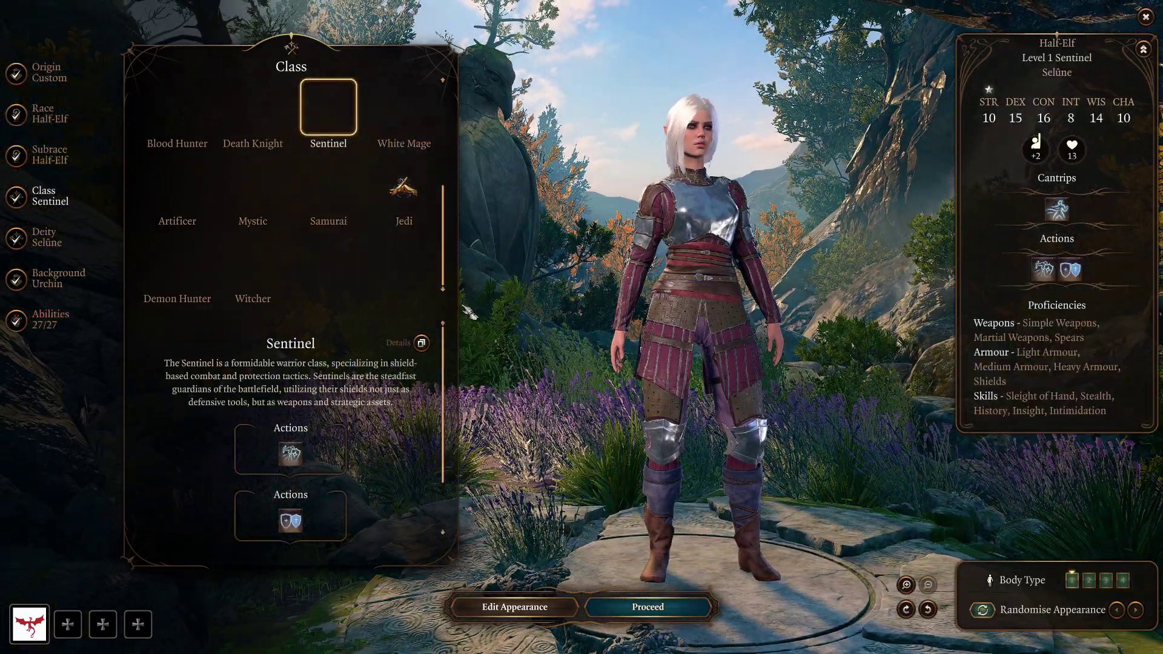
# Step: Preview the Death Knight class up close and go through its Blood, Frost and Unholy subclasses
pyautogui.click(248, 137)
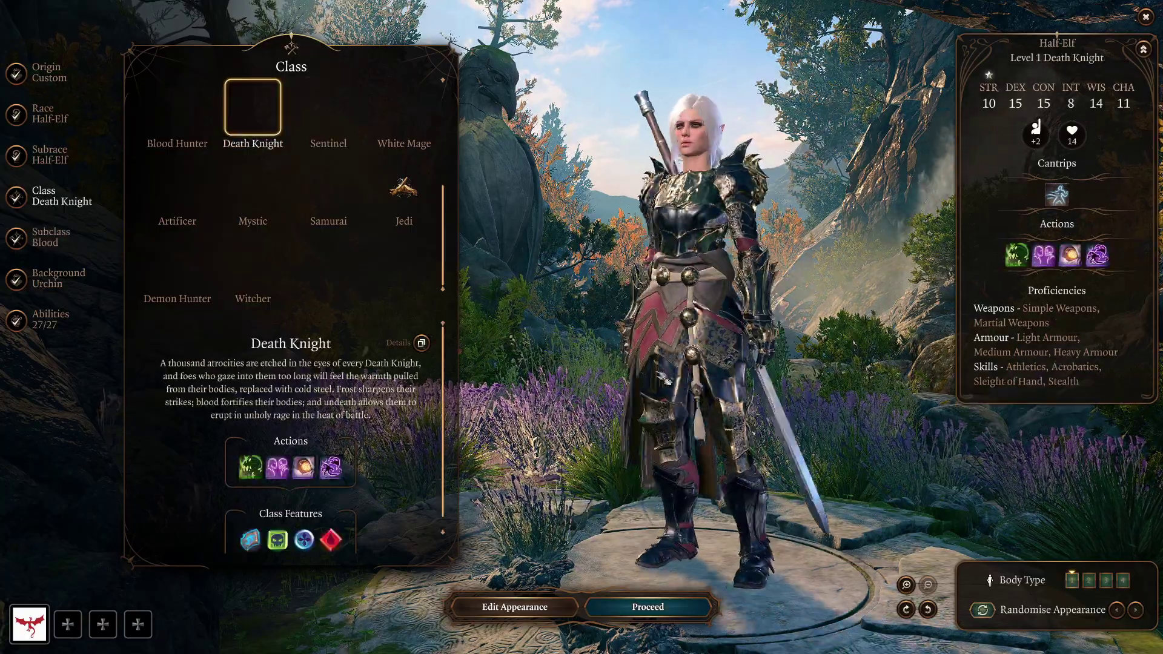
pyautogui.scroll(5, 719, 416)
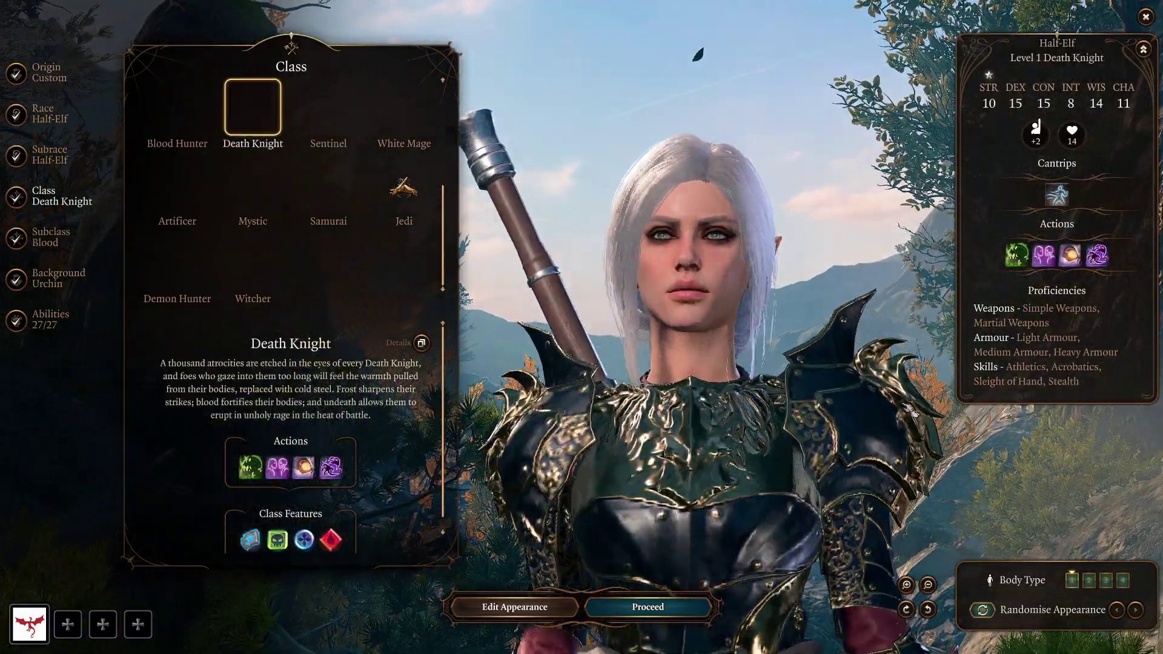
pyautogui.click(50, 240)
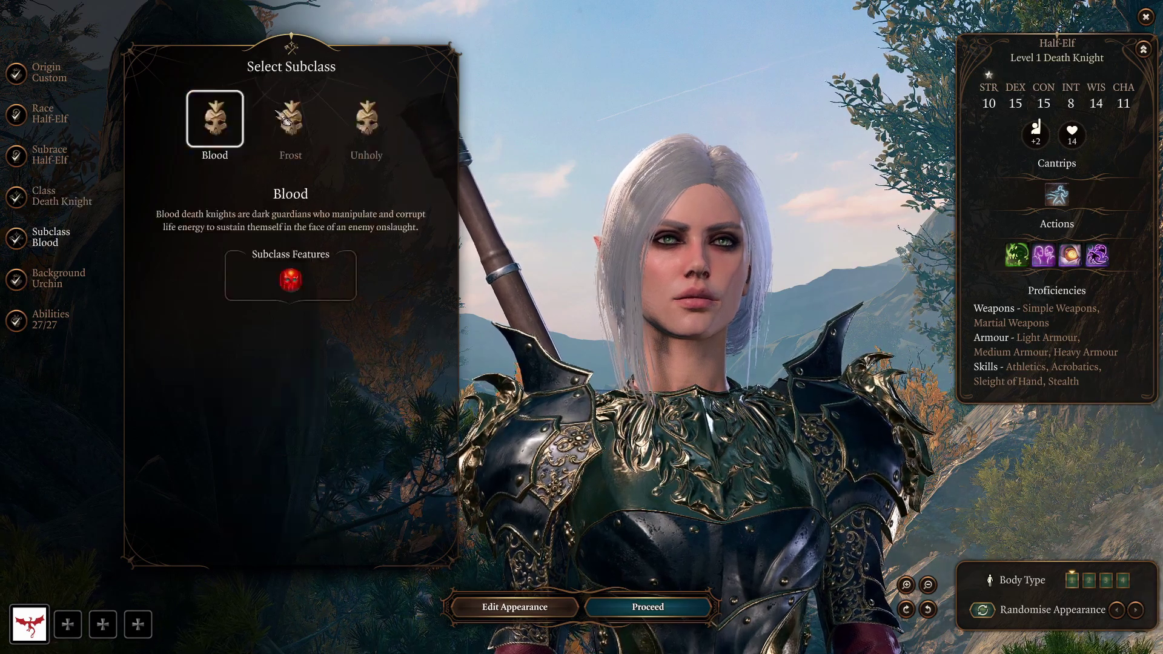
pyautogui.click(318, 118)
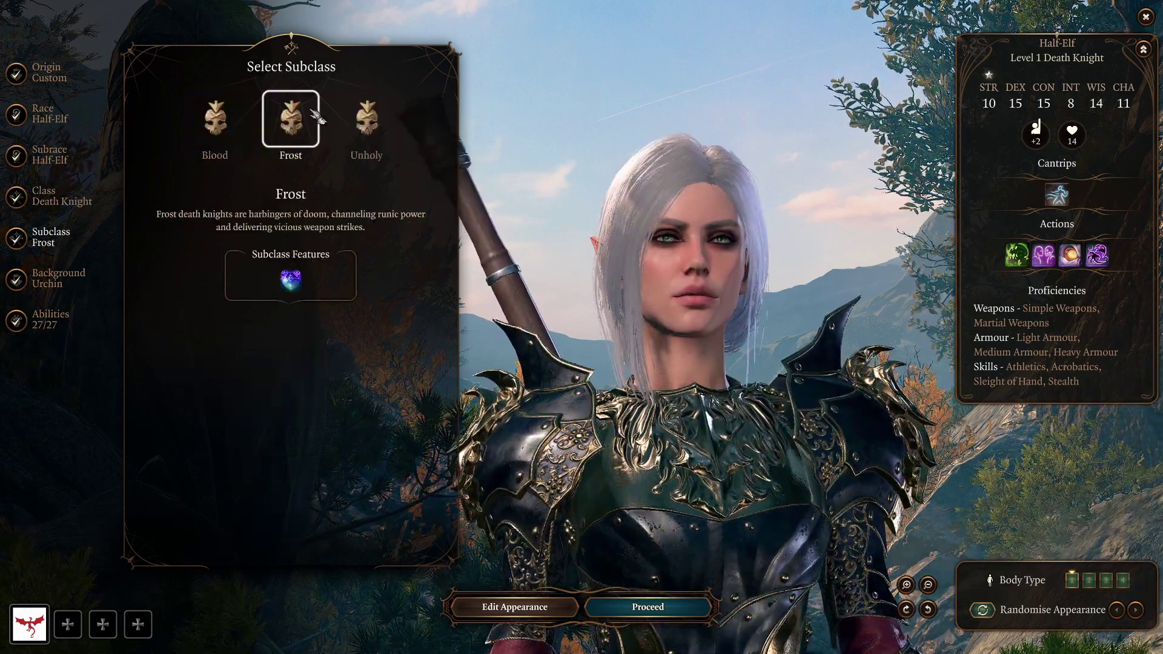
pyautogui.click(389, 132)
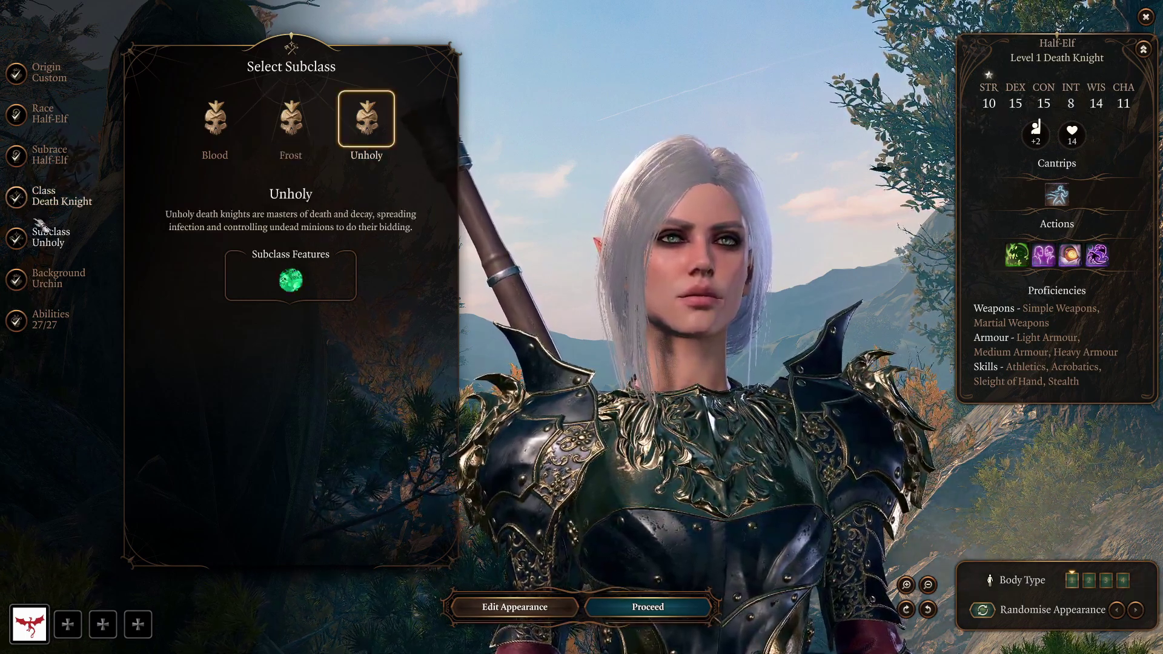
# Step: Preview the Blood Hunter class and read the descriptions of its available blood curses
pyautogui.click(60, 195)
pyautogui.scroll(-2, 320, 224)
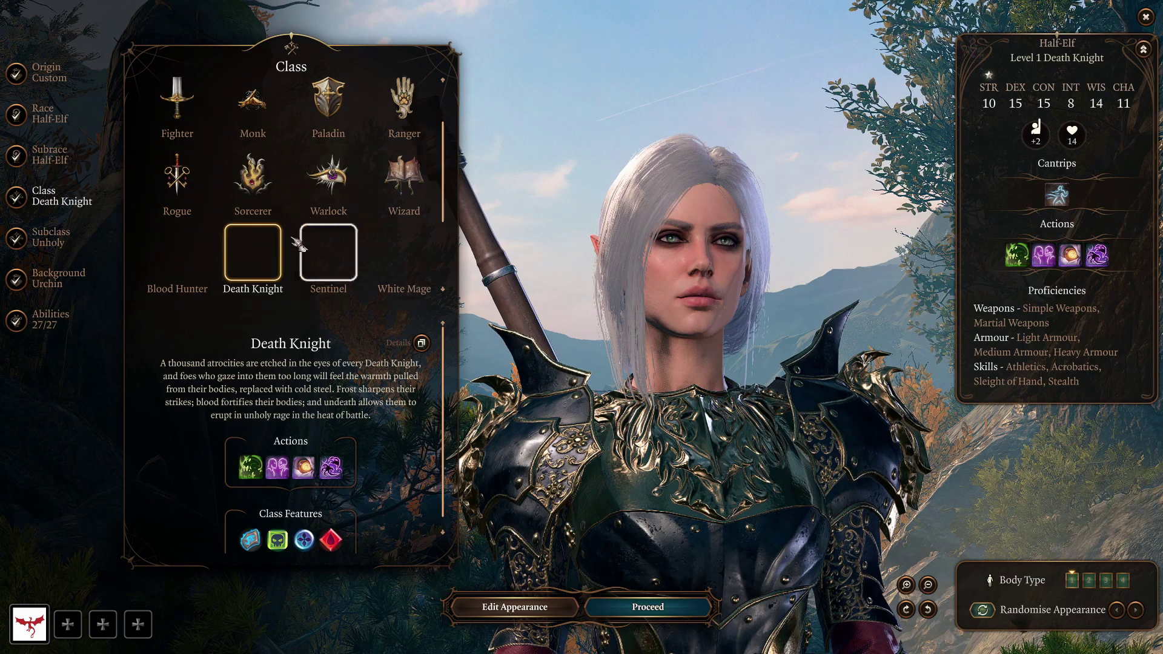
pyautogui.click(172, 262)
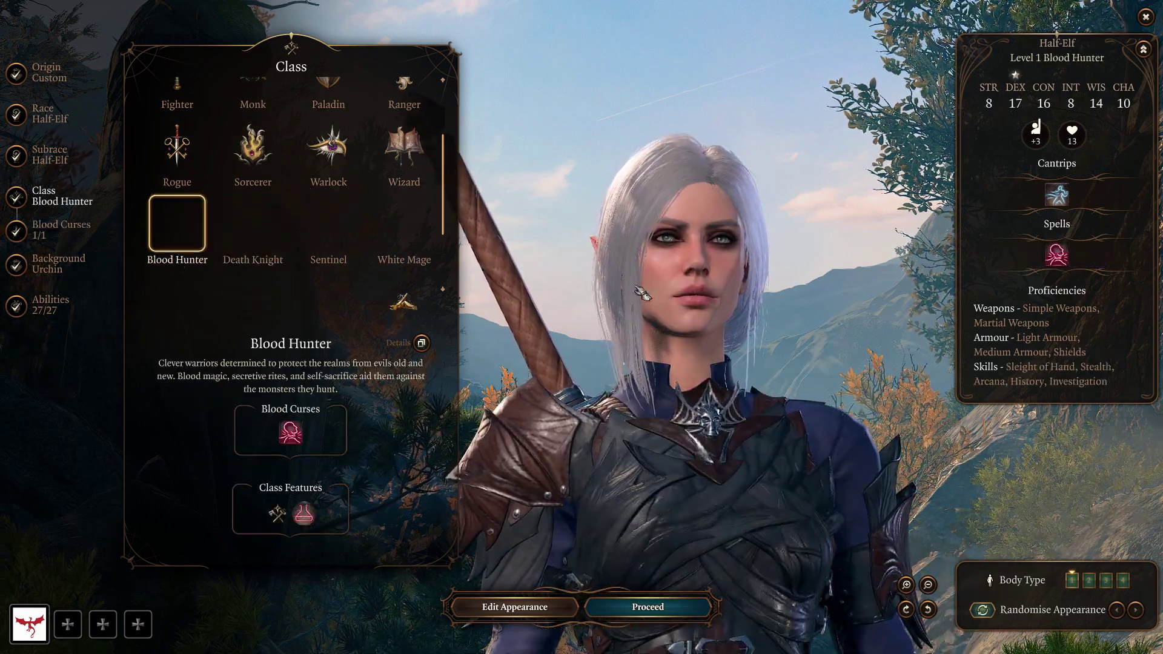
pyautogui.click(77, 241)
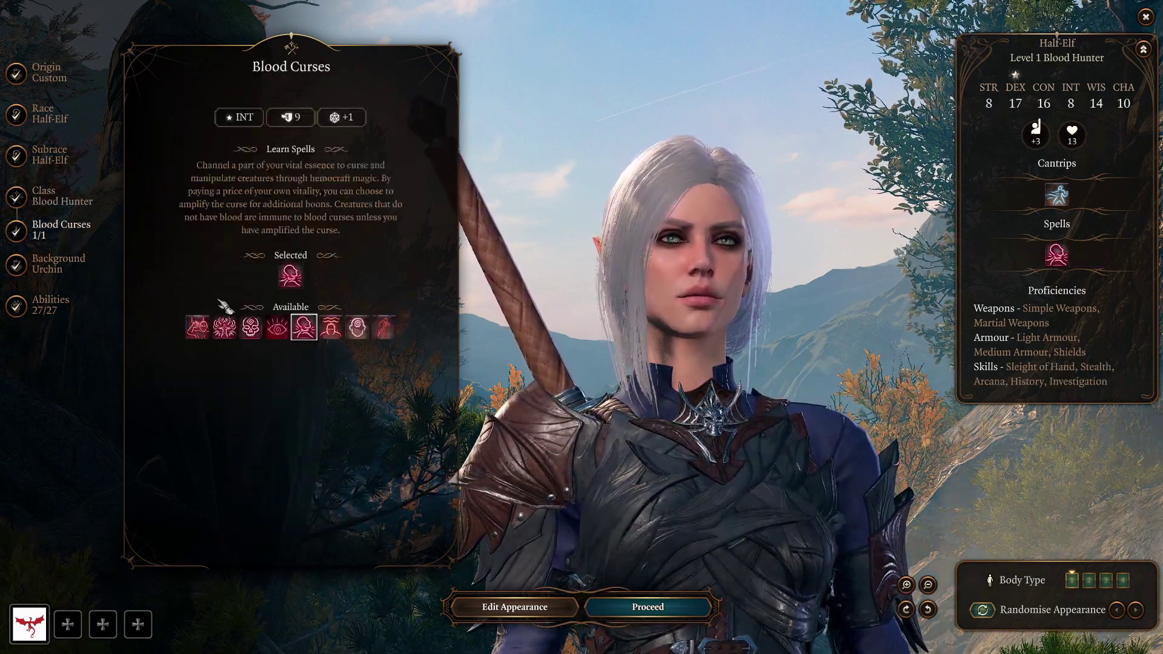
pyautogui.moveTo(239, 330)
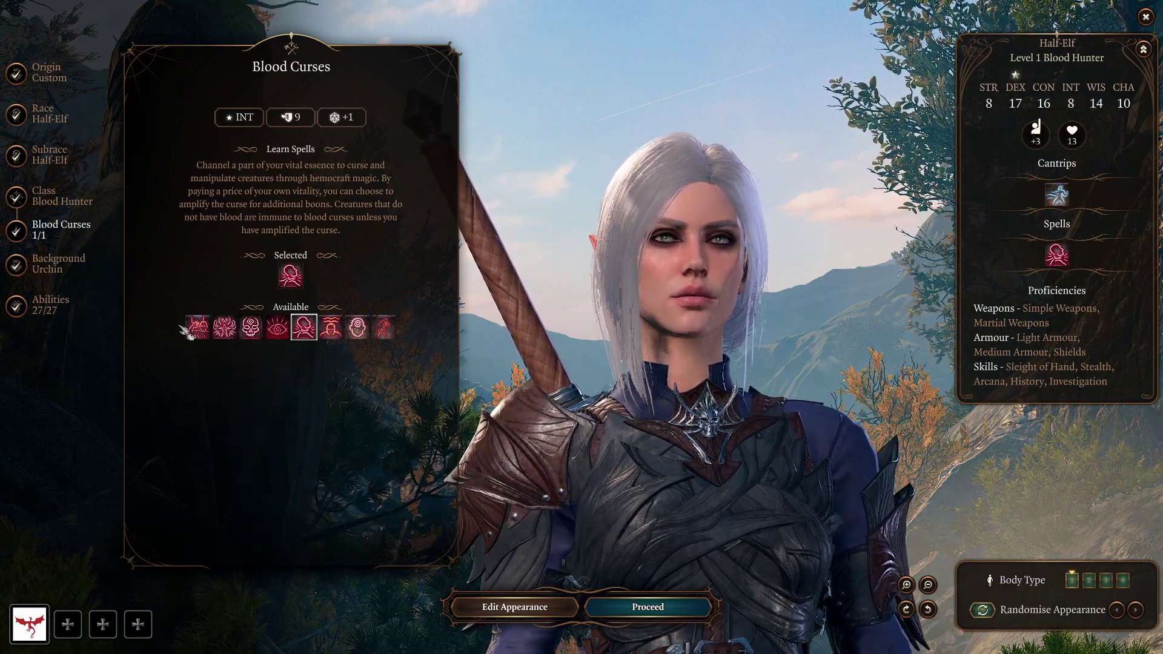
pyautogui.moveTo(200, 332)
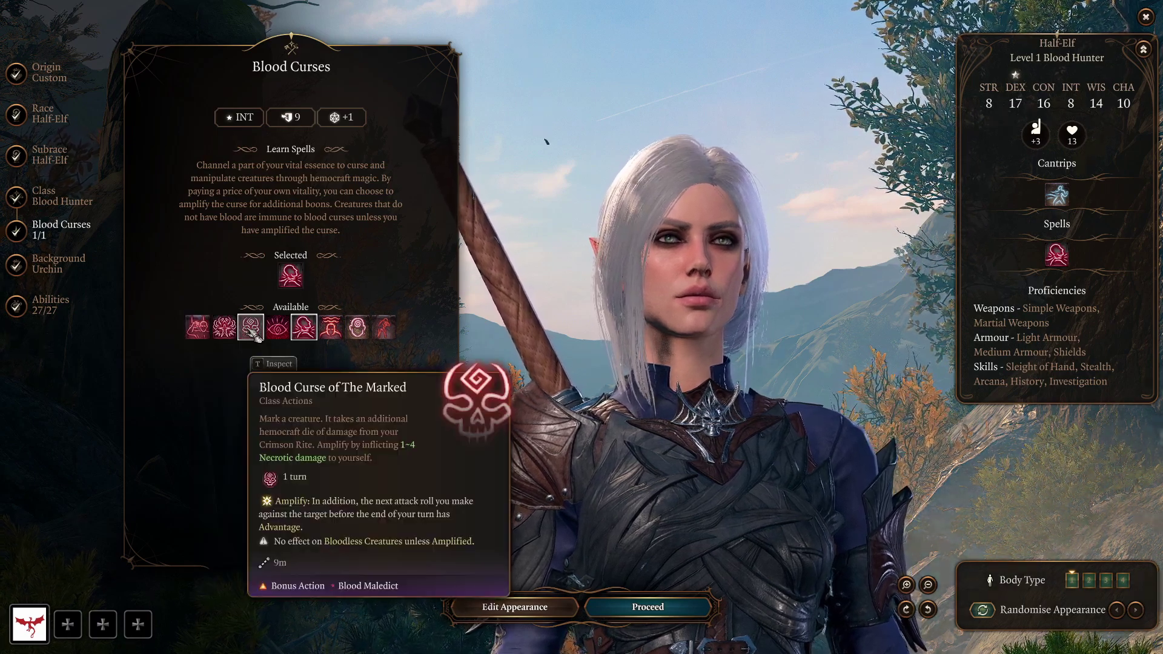
pyautogui.moveTo(290, 330)
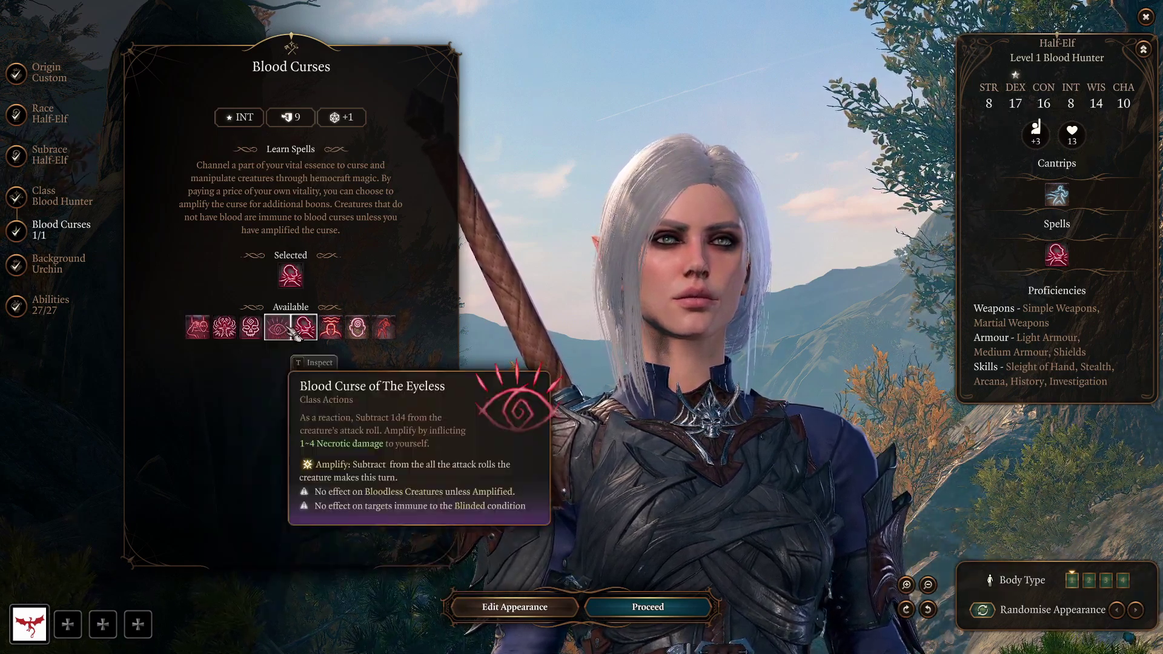
pyautogui.moveTo(340, 342)
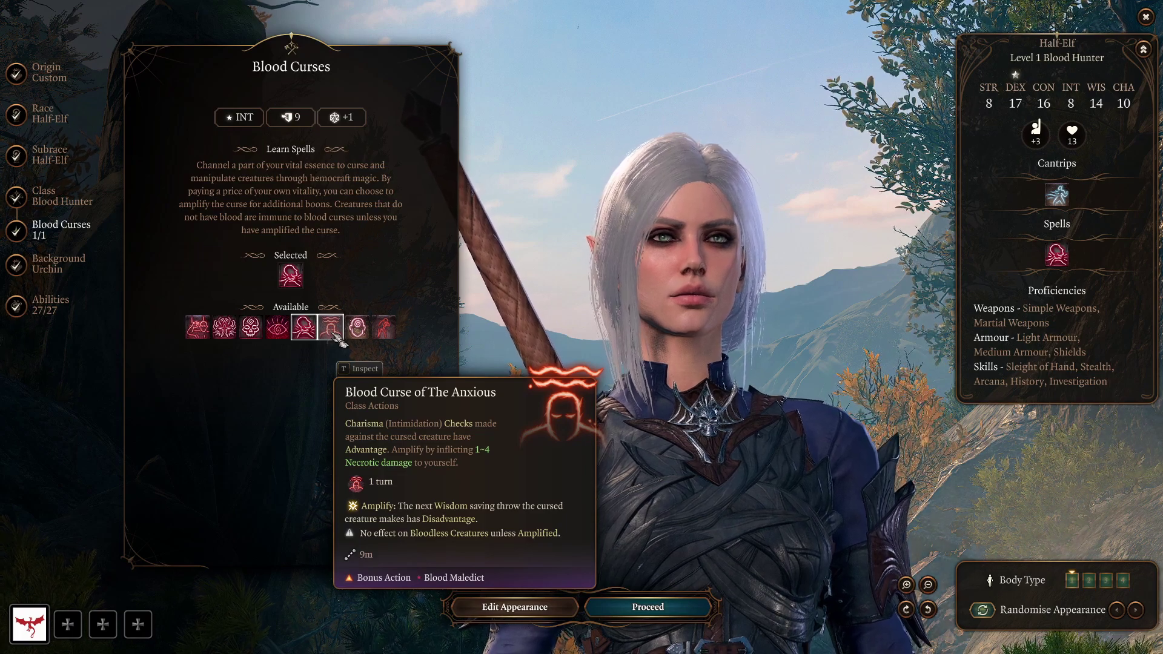
pyautogui.moveTo(394, 342)
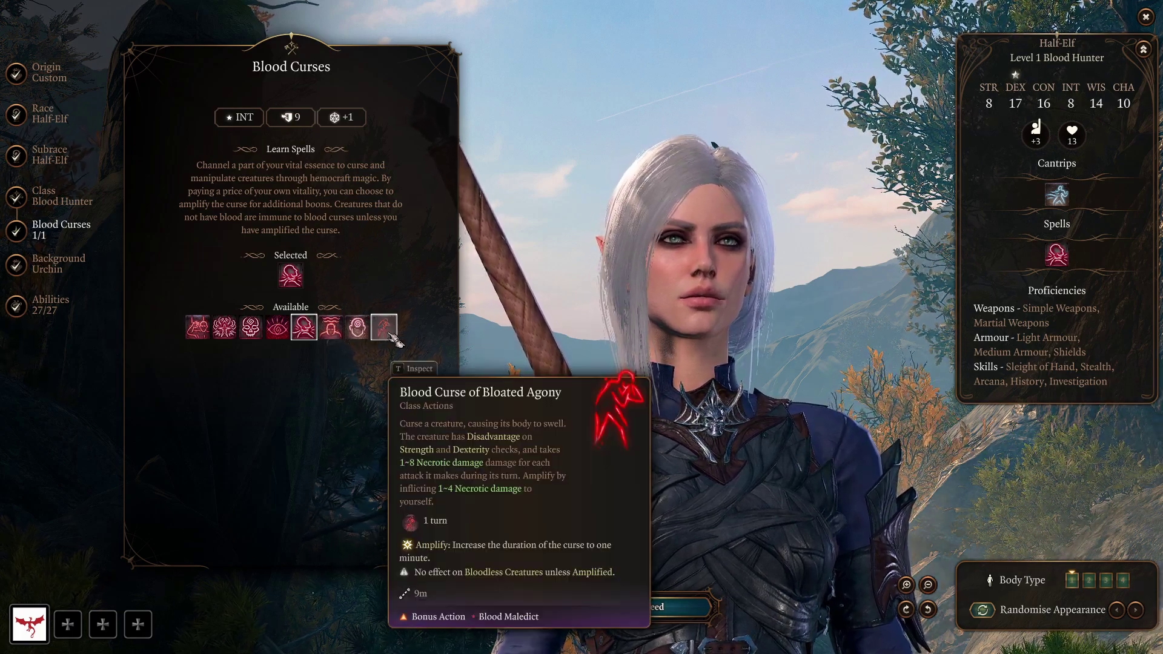
# Step: Set the class to Warlock and choose The Dread Overlord as its subclass
pyautogui.click(66, 200)
pyautogui.click(328, 262)
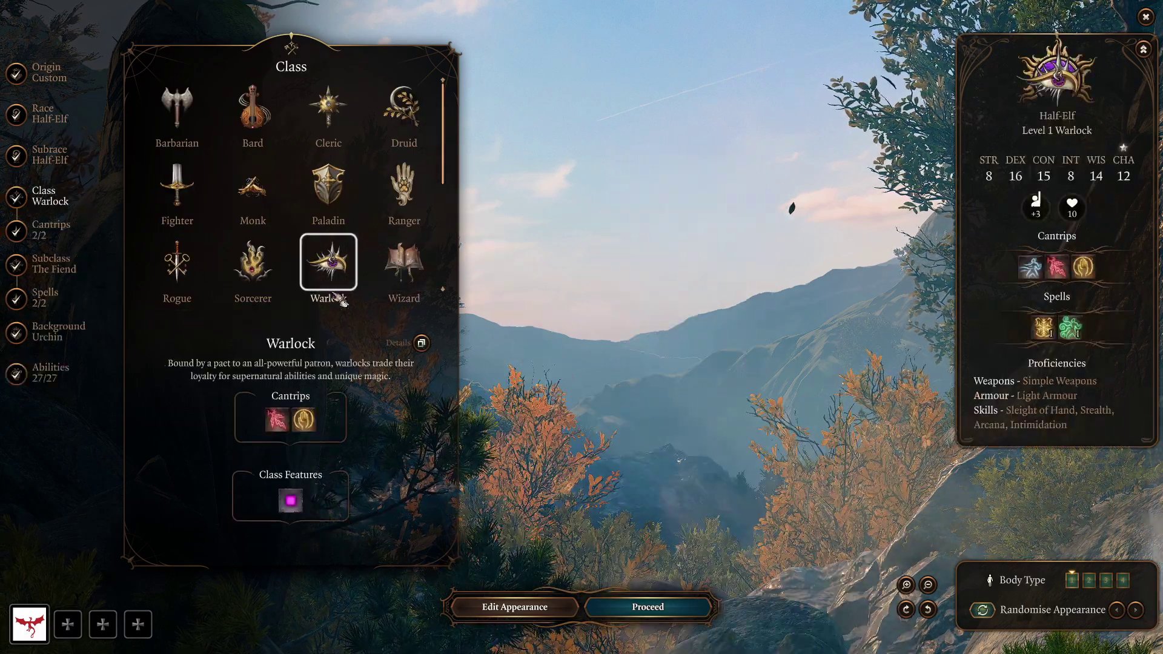
pyautogui.moveTo(451, 172); pyautogui.dragTo(456, 269)
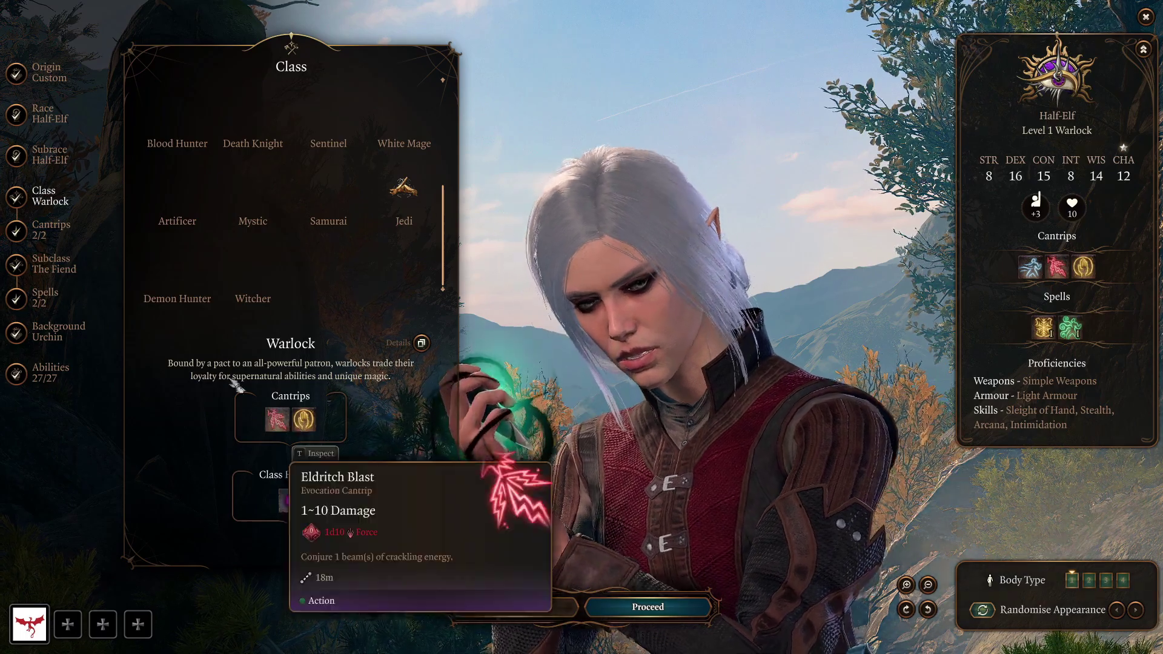
pyautogui.click(37, 254)
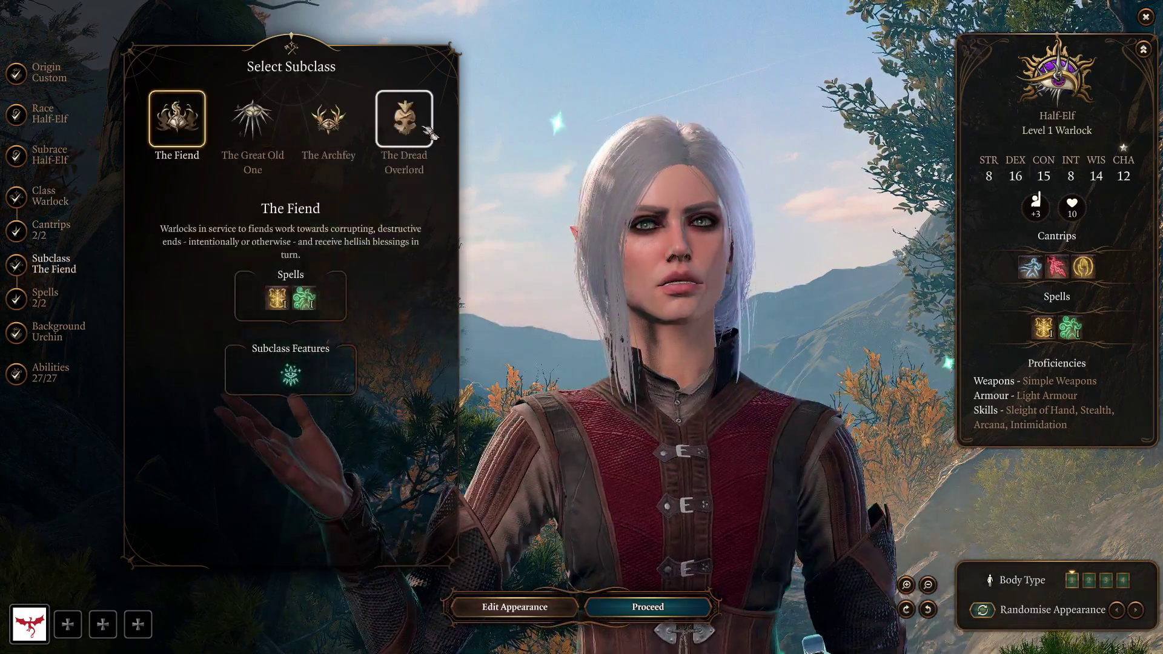
pyautogui.click(427, 132)
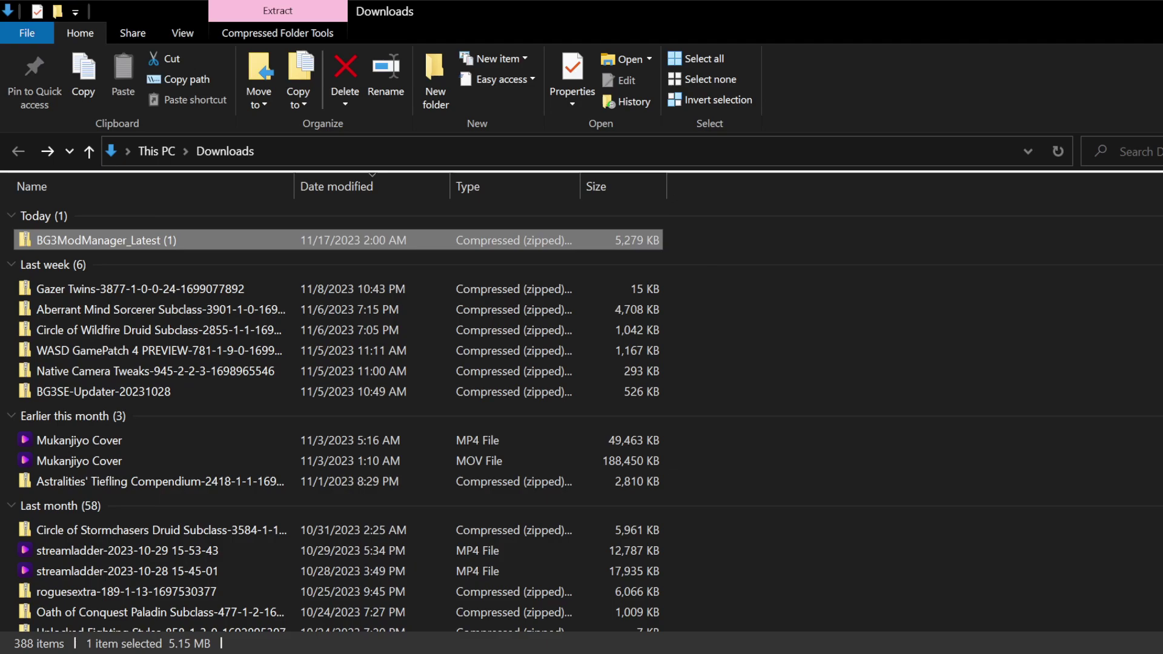
# Step: In File Explorer, open the BG3ModManager_Latest (1) archive from the Downloads folder and examine its files and folders
pyautogui.press('Return')
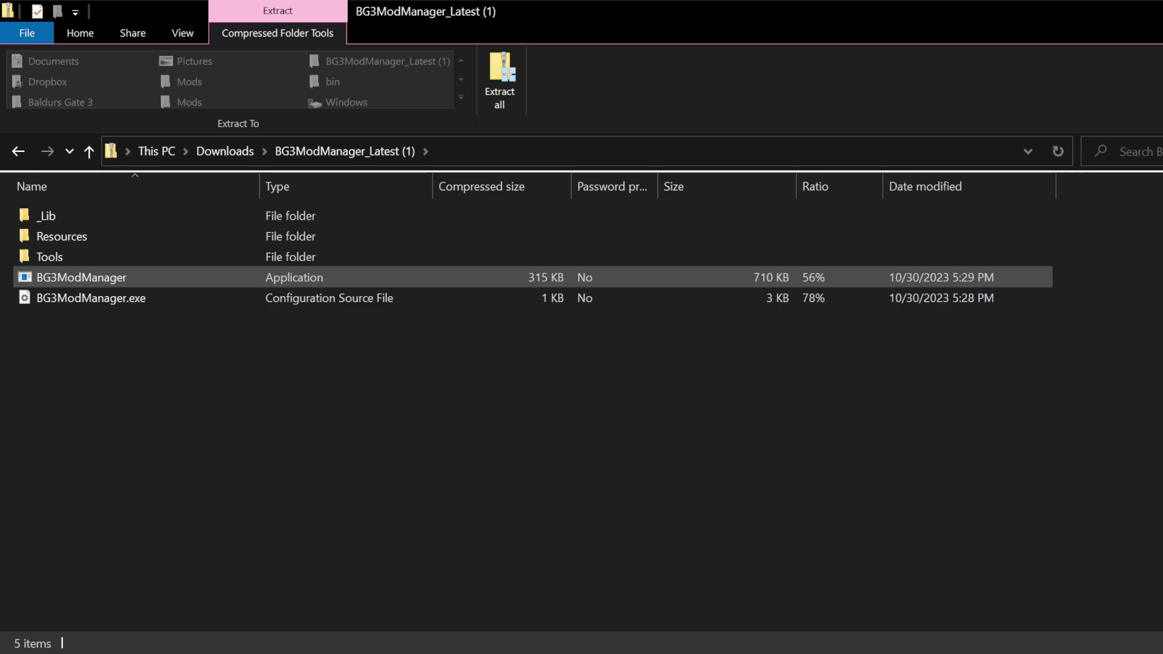
pyautogui.click(90, 298)
pyautogui.click(81, 277)
pyautogui.click(61, 236)
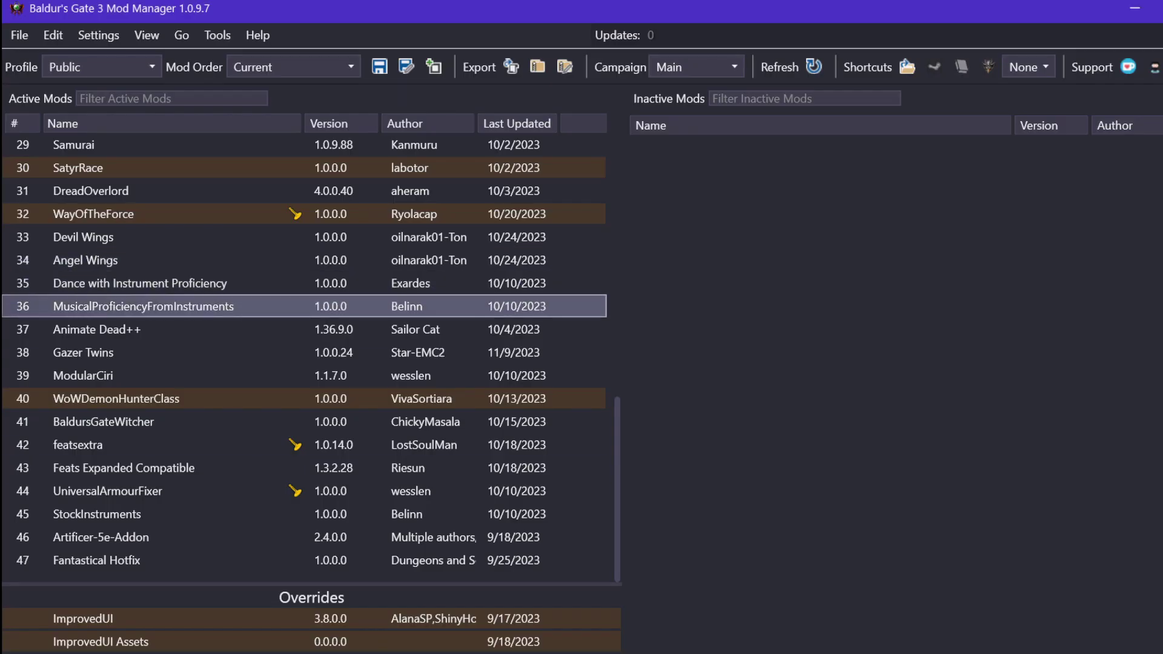
# Step: In BG3 Mod Manager, look over the active mods back to the start of the load order and open the preferences
pyautogui.scroll(9, 303, 303)
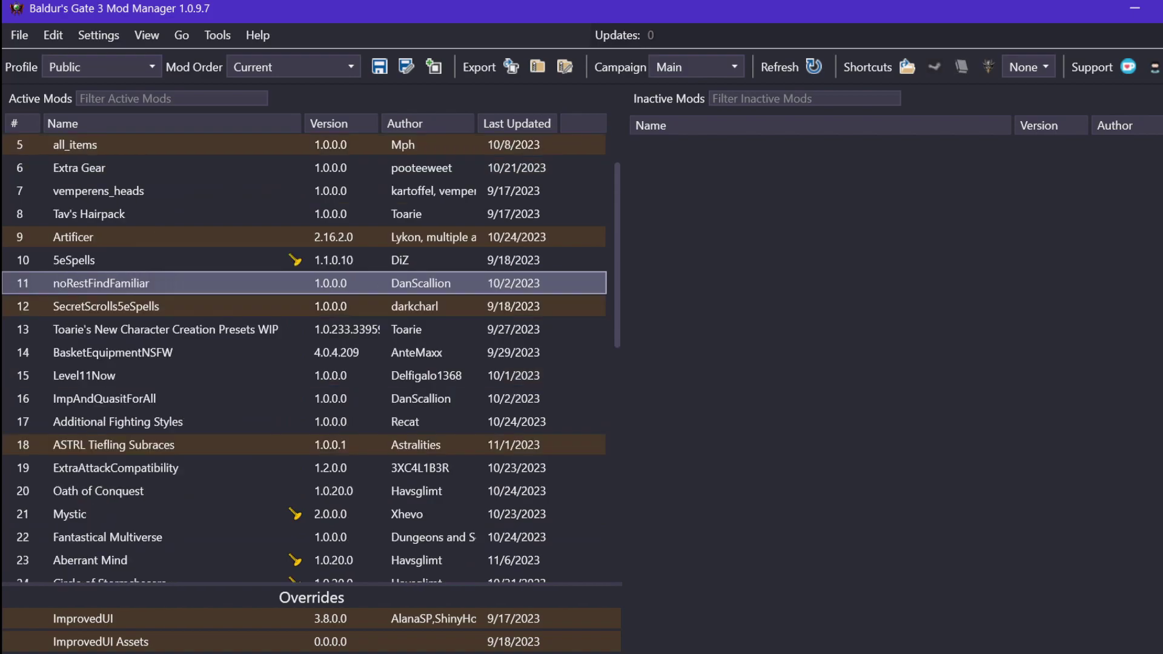
pyautogui.scroll(1, 303, 283)
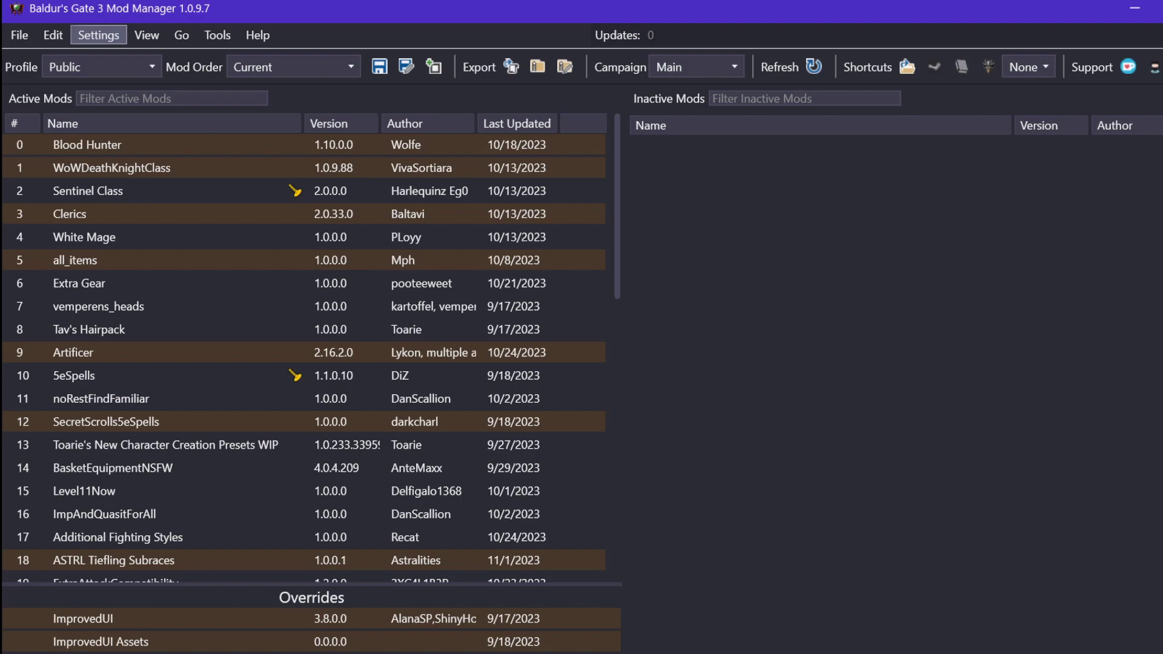
pyautogui.hotkey('ctrl', 'p')
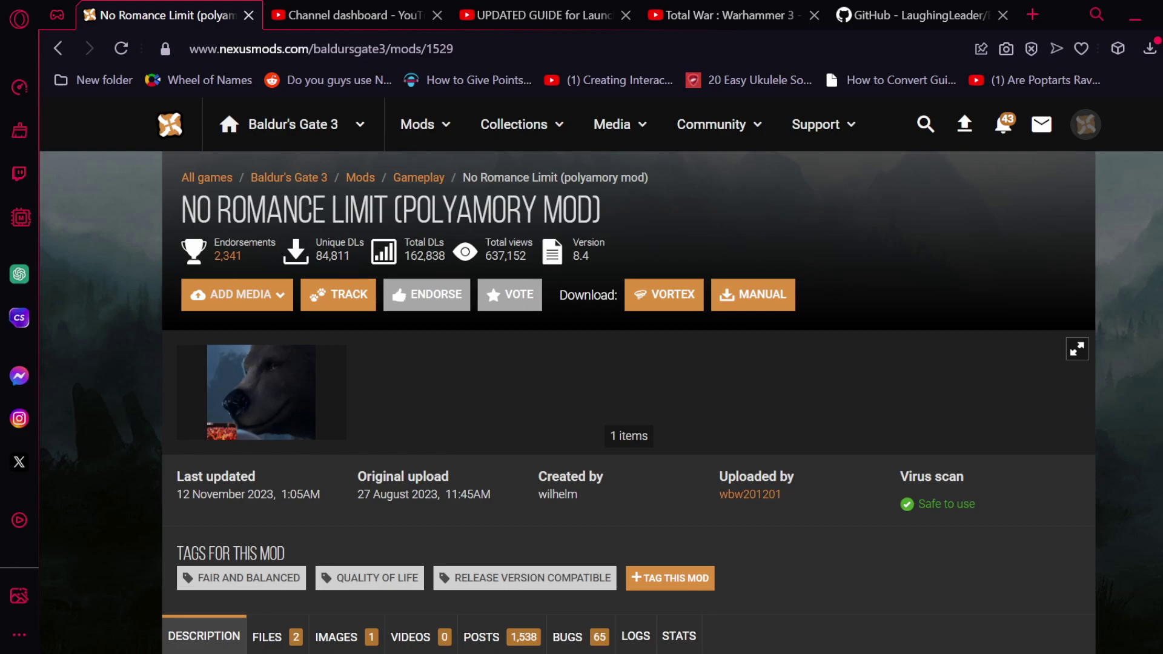
# Step: In the browser, open the file listing of the No Romance Limit (polyamory mod) page on Nexus Mods and look through its downloads
pyautogui.scroll(-2, 601, 402)
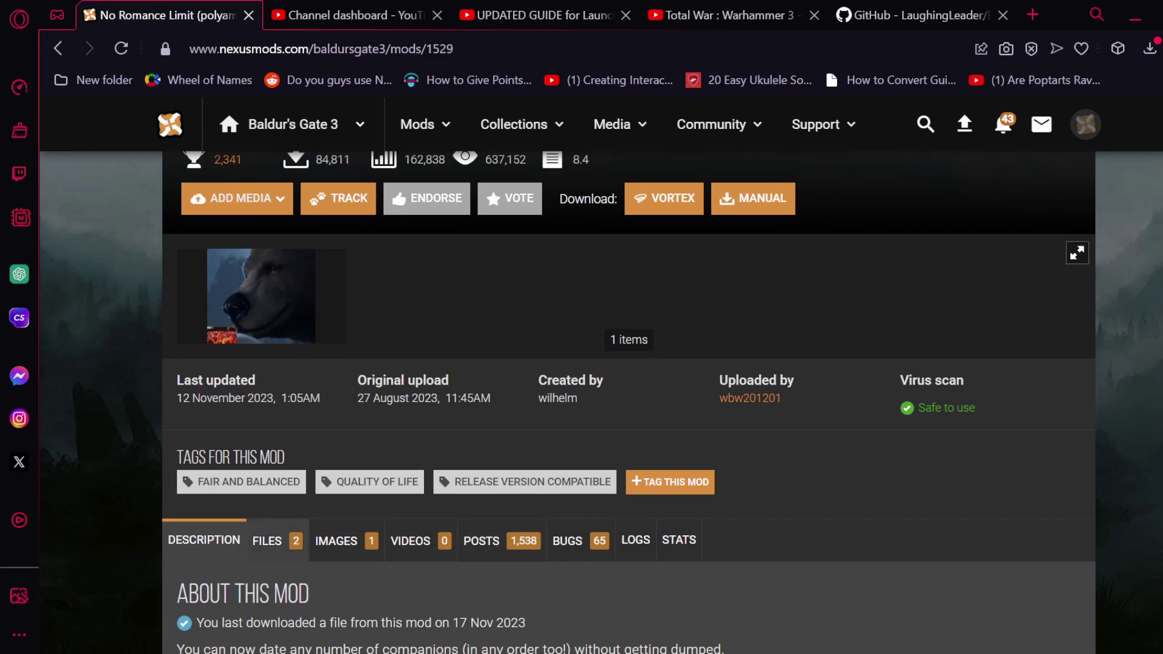
pyautogui.click(266, 540)
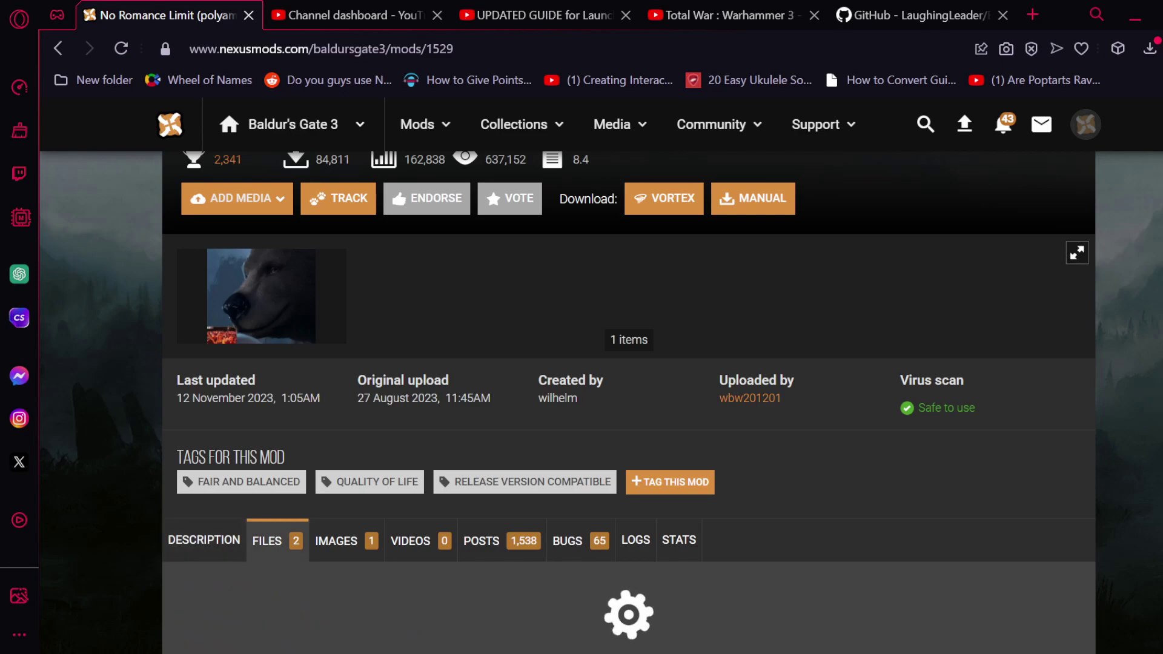
pyautogui.scroll(-5, 539, 524)
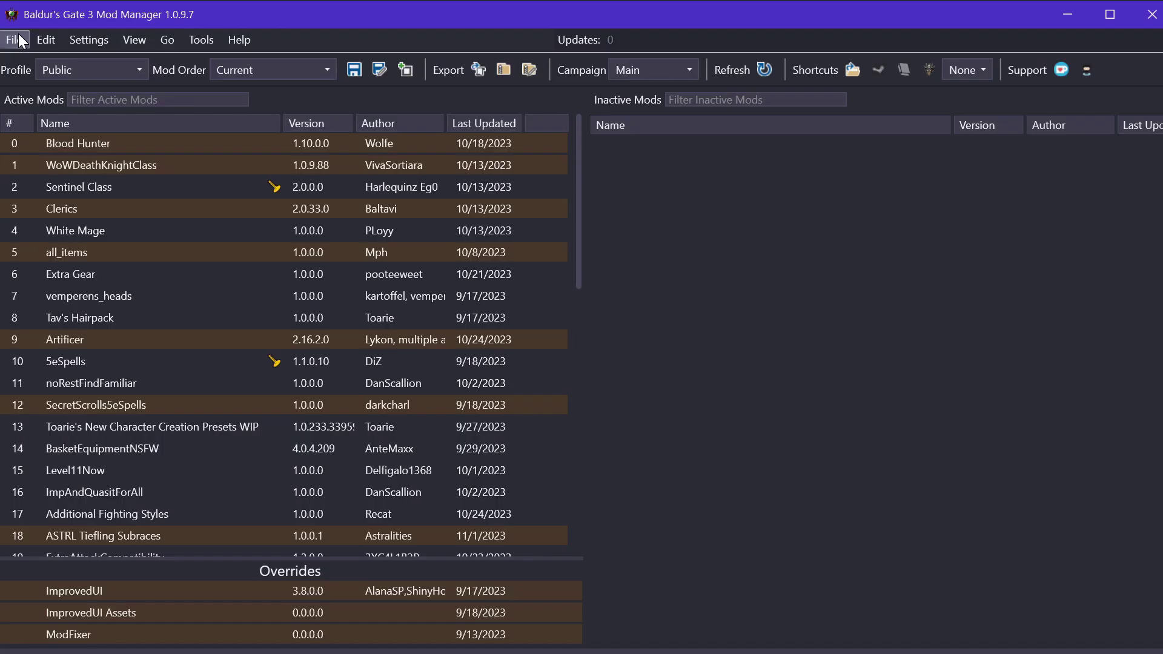
# Step: In BG3 Mod Manager, import the mod archive NoRomanceLimit_New-1529-8-4-1699751150.7z from the Downloads folder
pyautogui.click(20, 40)
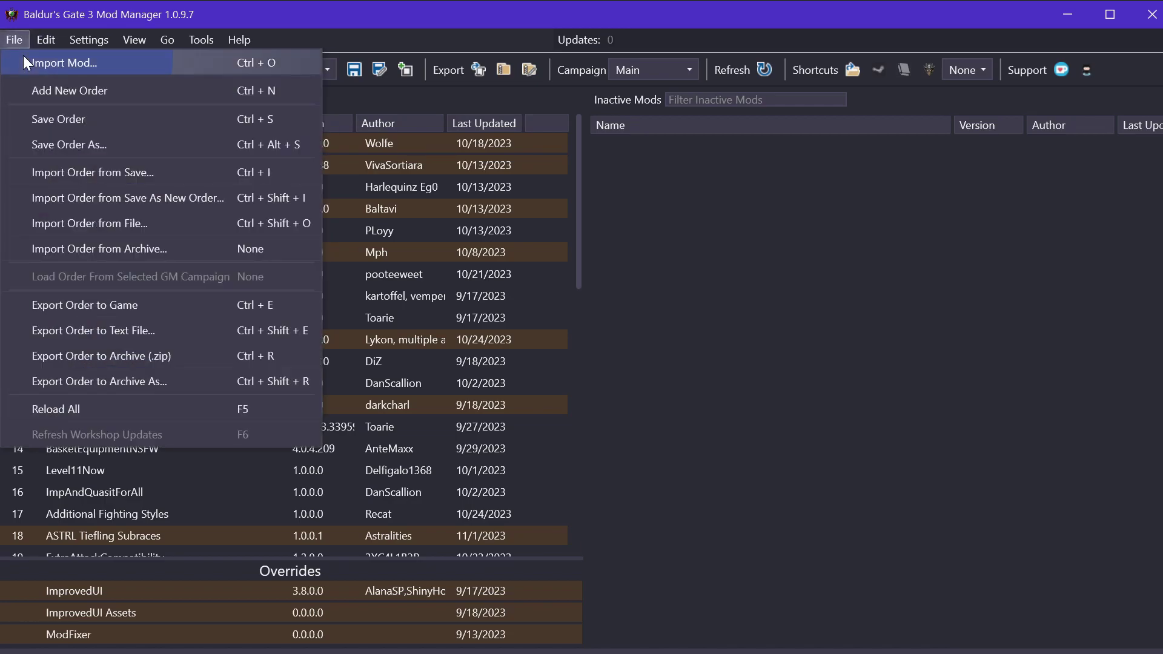
pyautogui.click(23, 56)
pyautogui.scroll(1, 60, 174)
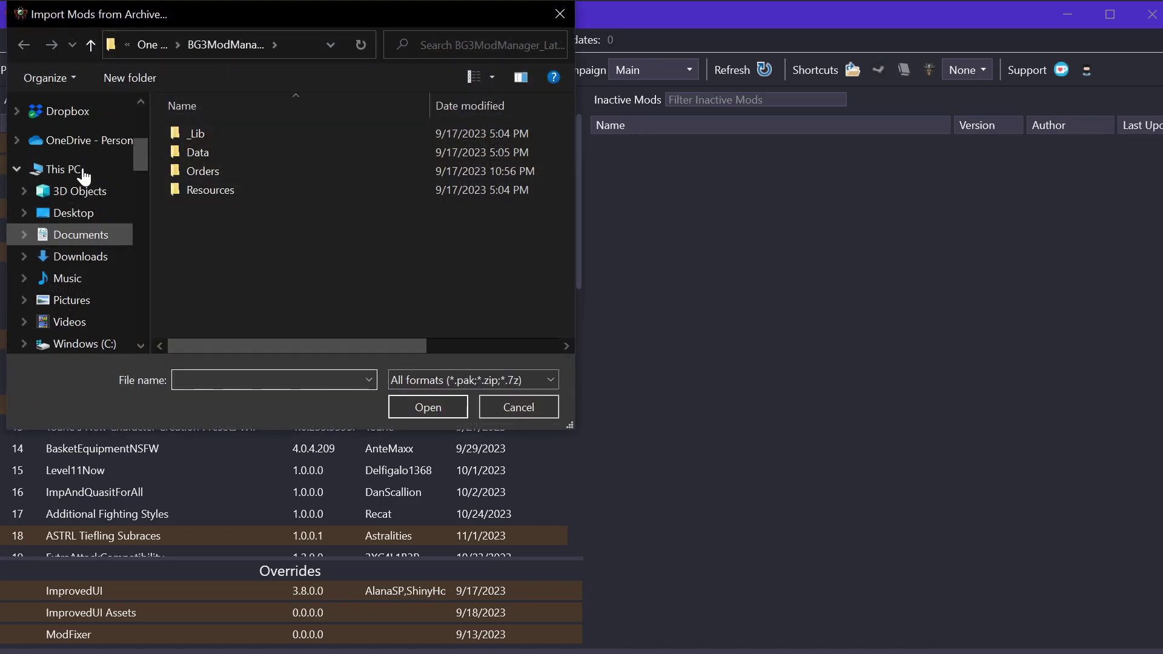
pyautogui.click(88, 258)
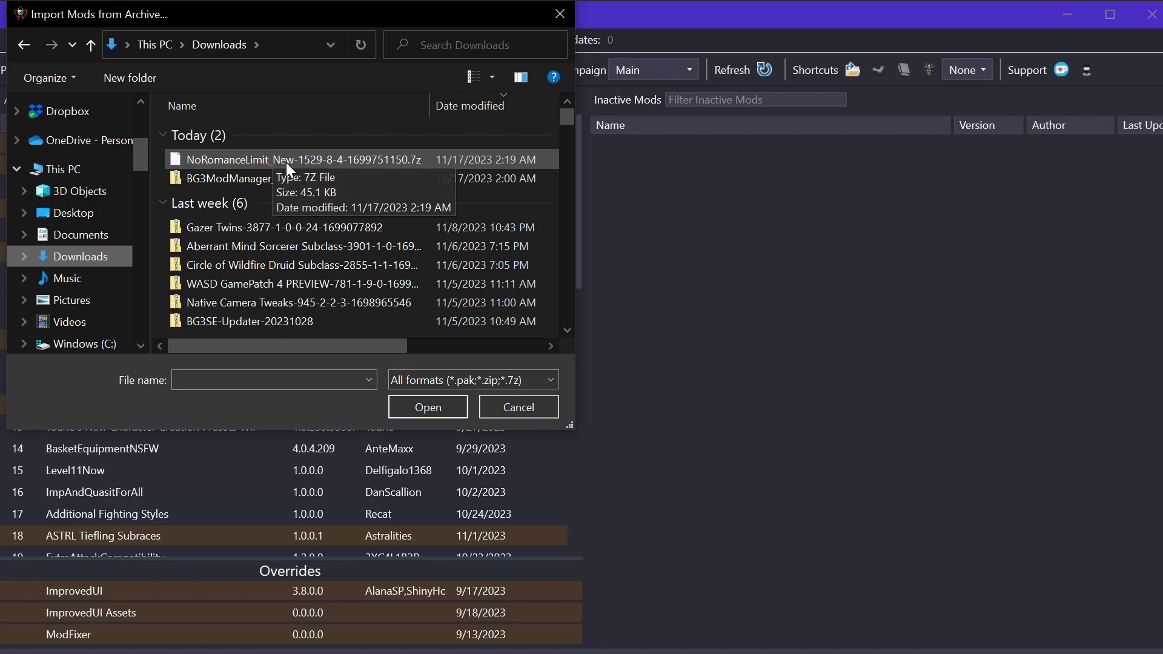
pyautogui.click(306, 160)
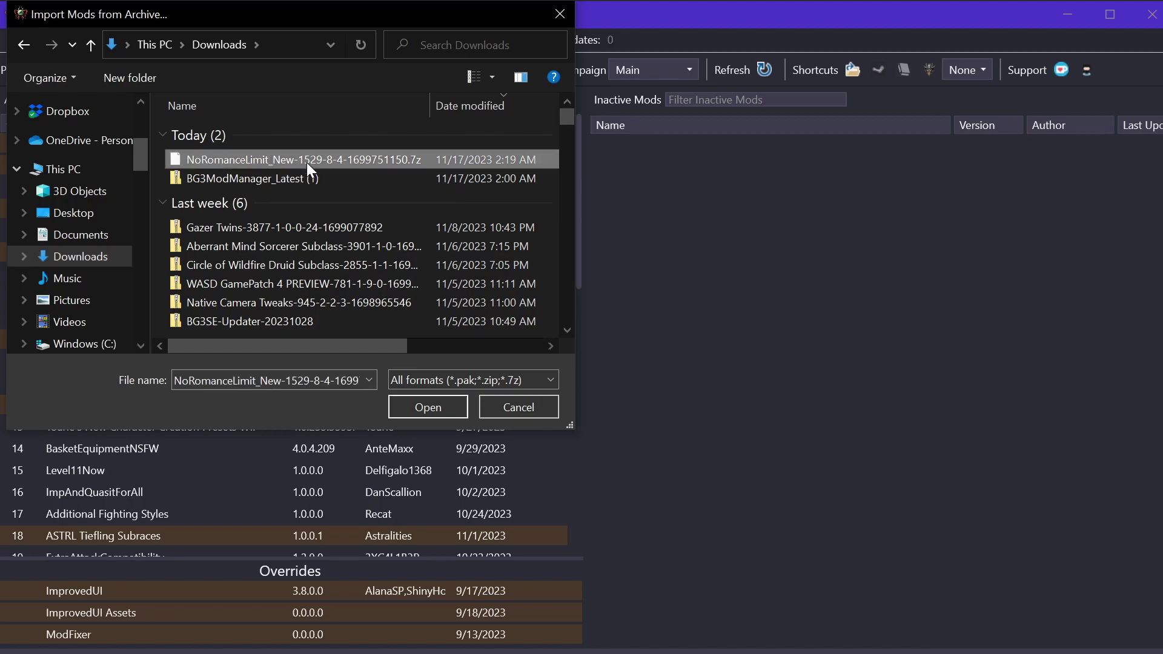
pyautogui.click(425, 404)
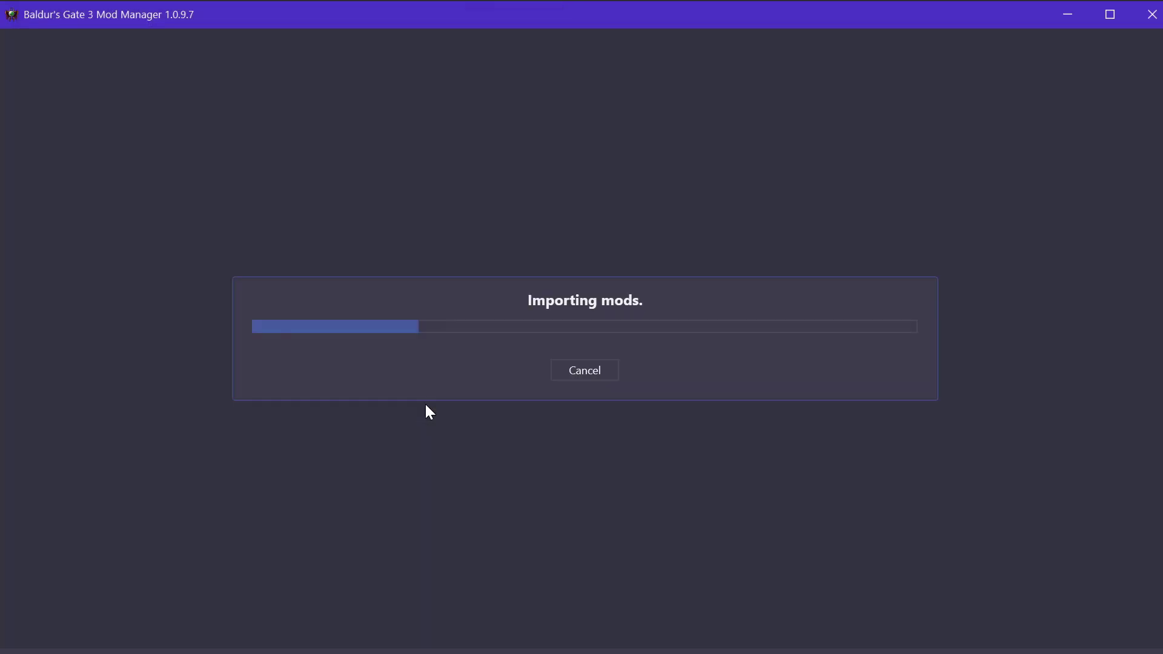
# Step: Activate the inactive NoRomanceLimit mod by placing it between WoWDeathKnightClass and Sentinel Class in the active load order
pyautogui.click(742, 147)
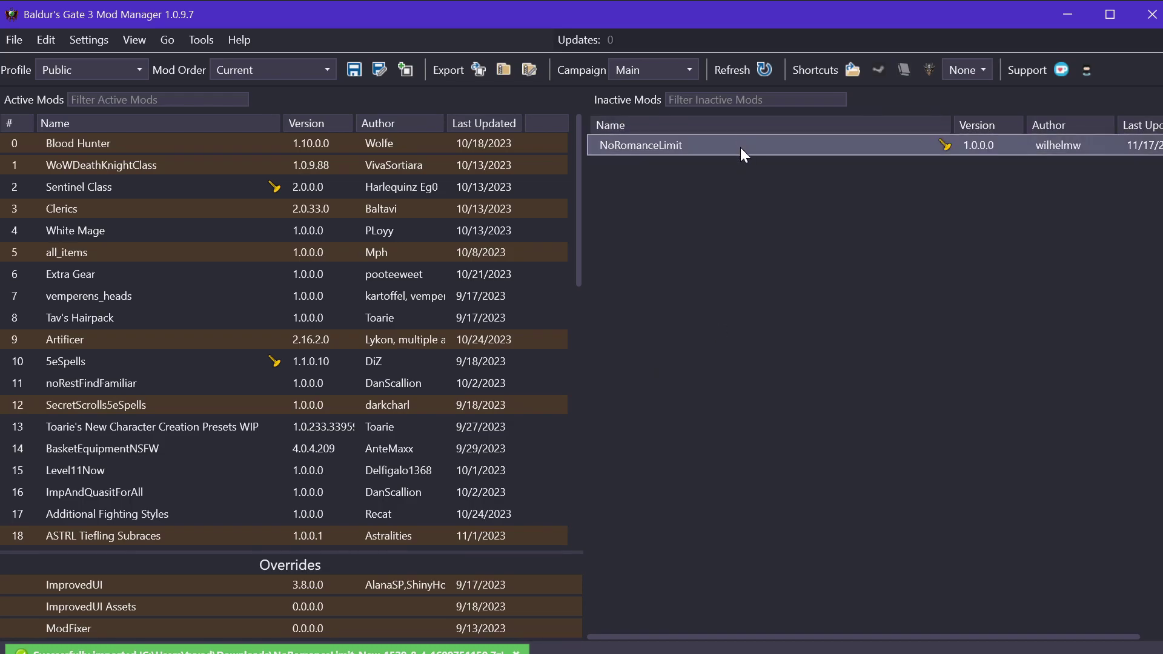
pyautogui.moveTo(741, 147)
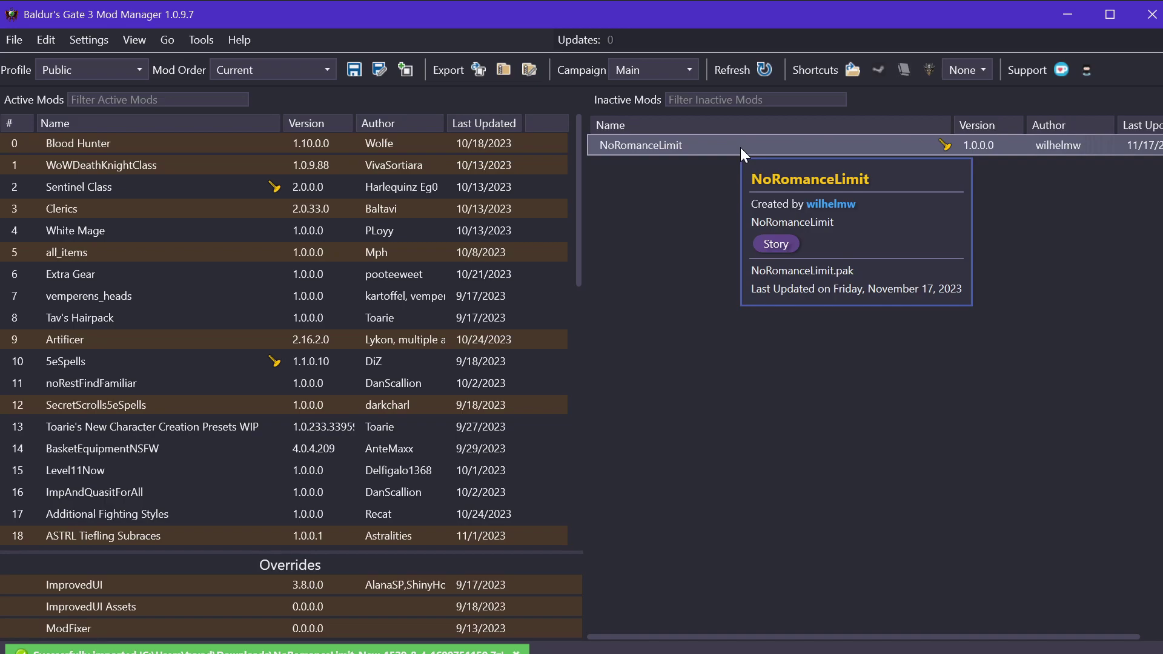
pyautogui.click(741, 148)
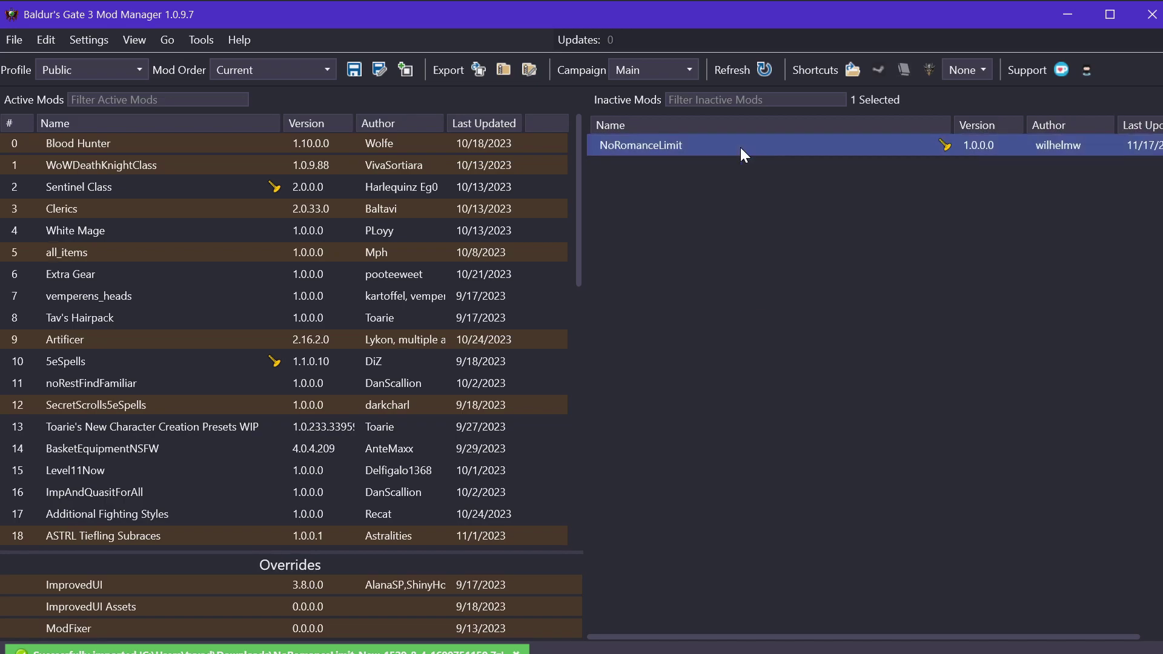
pyautogui.moveTo(741, 147); pyautogui.dragTo(349, 178)
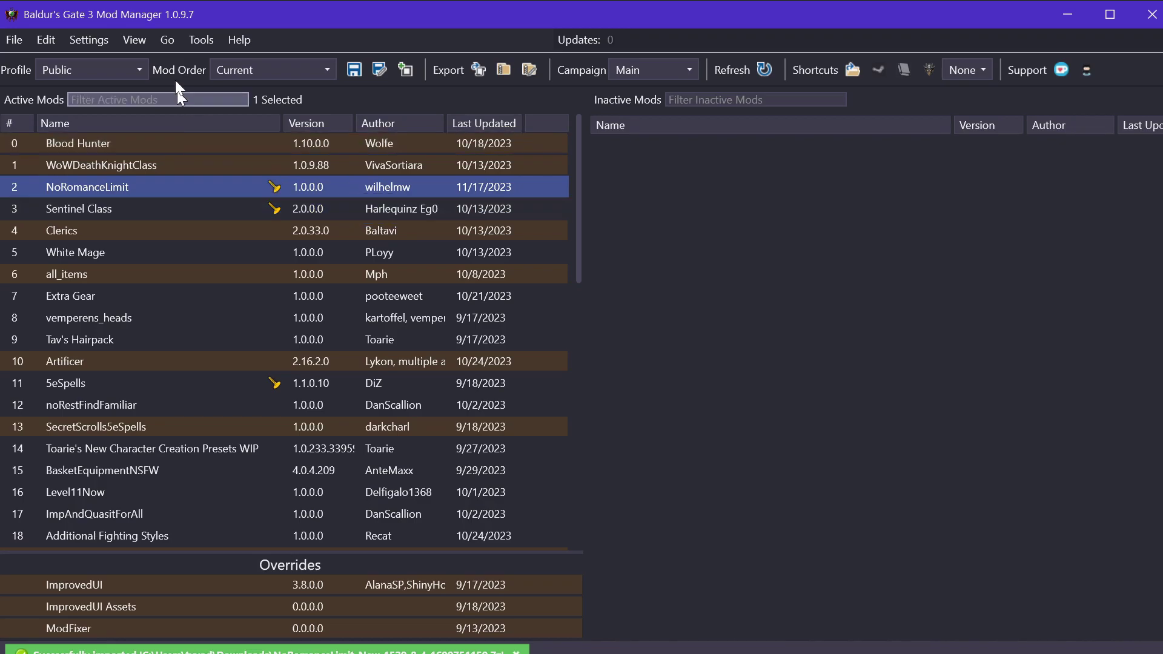
# Step: Save the current mod order and export it to the game
pyautogui.click(362, 73)
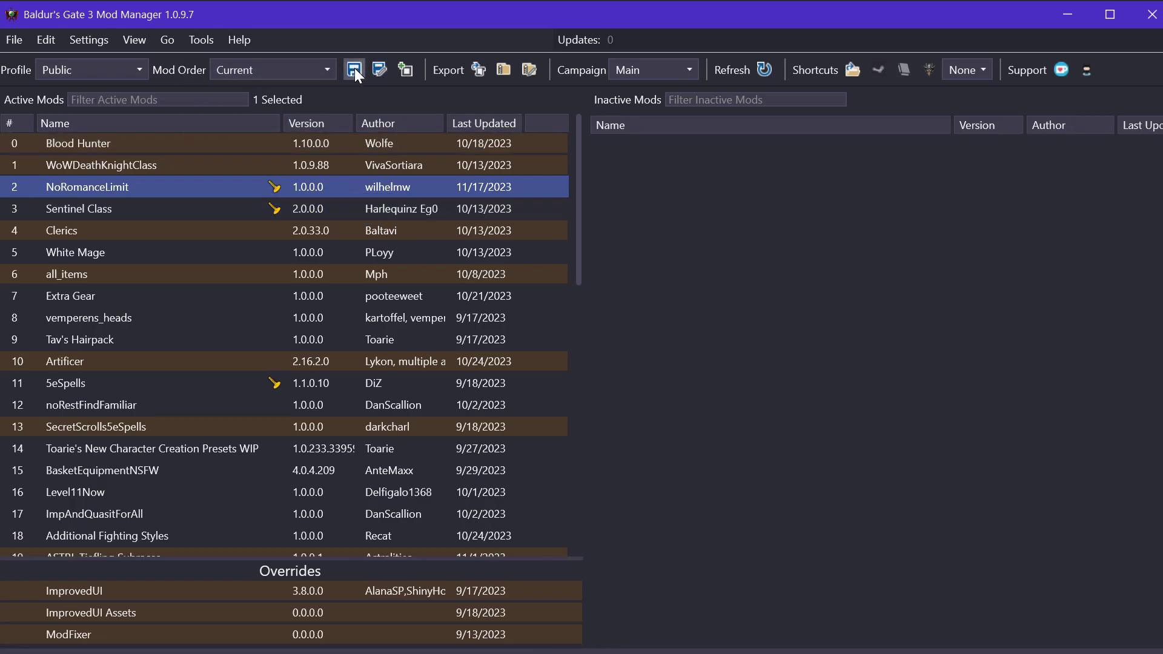
pyautogui.click(480, 73)
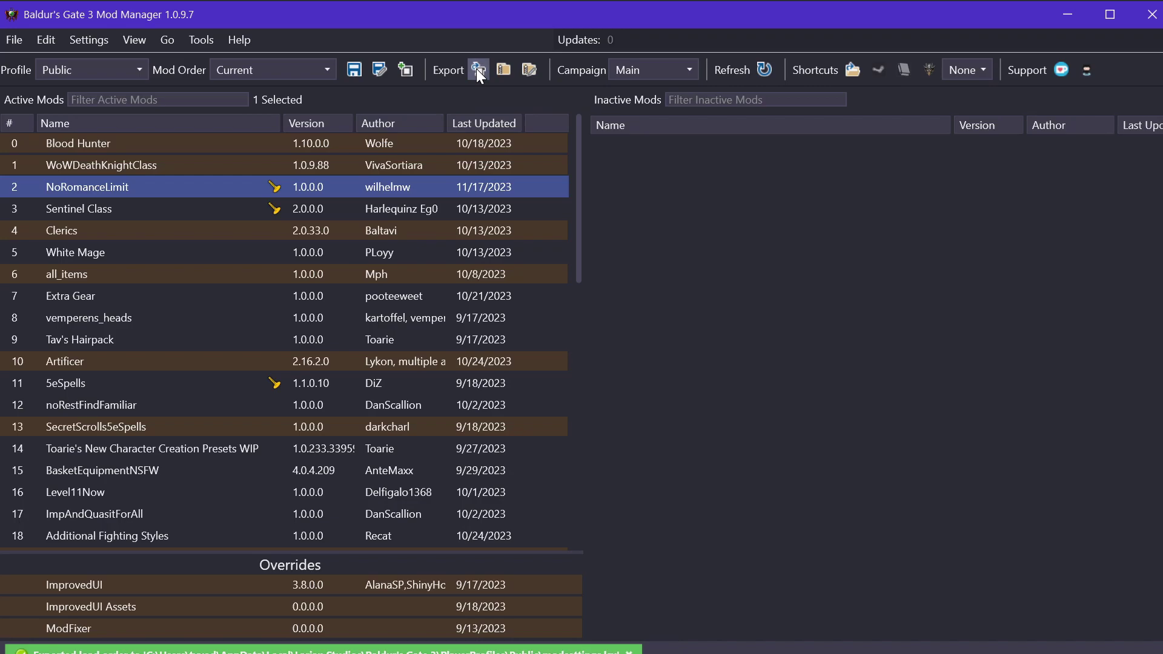